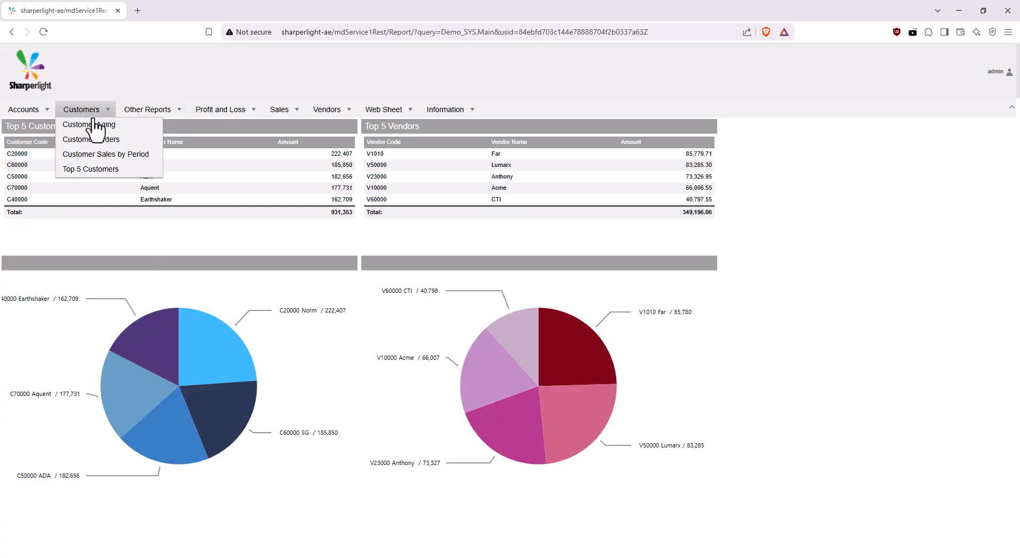
Browse the existing Customers and Accounts menu reports in the web portal.
click(94, 125)
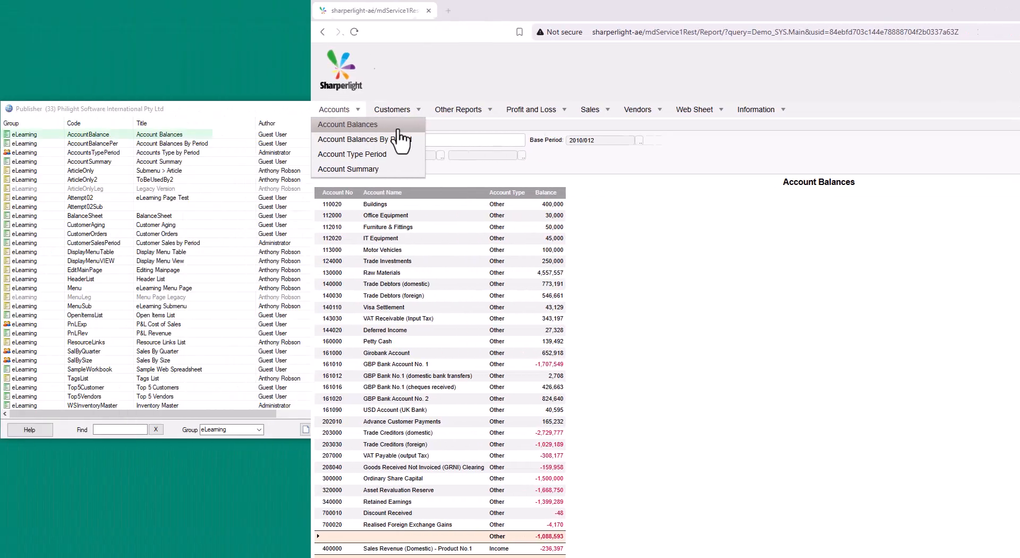
click(481, 154)
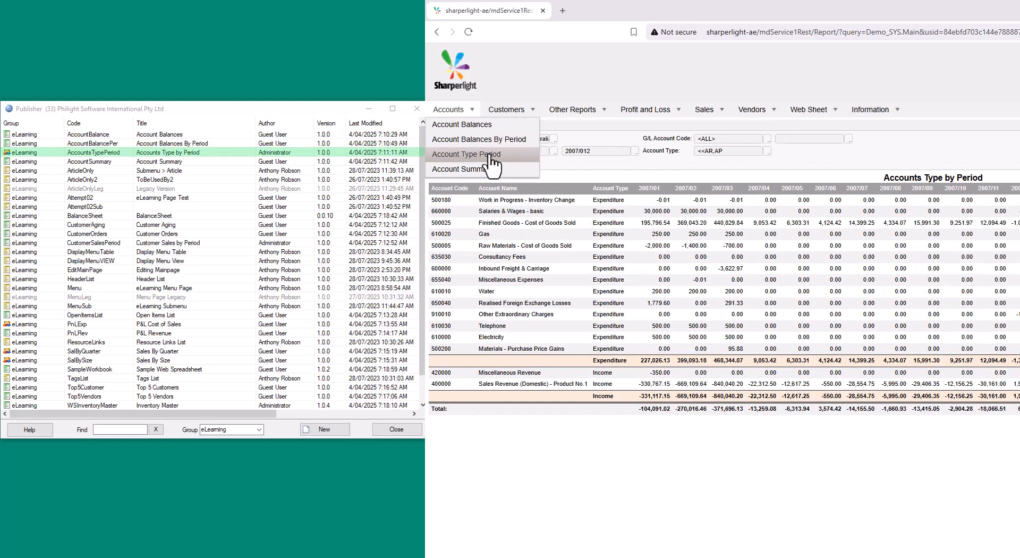
click(463, 168)
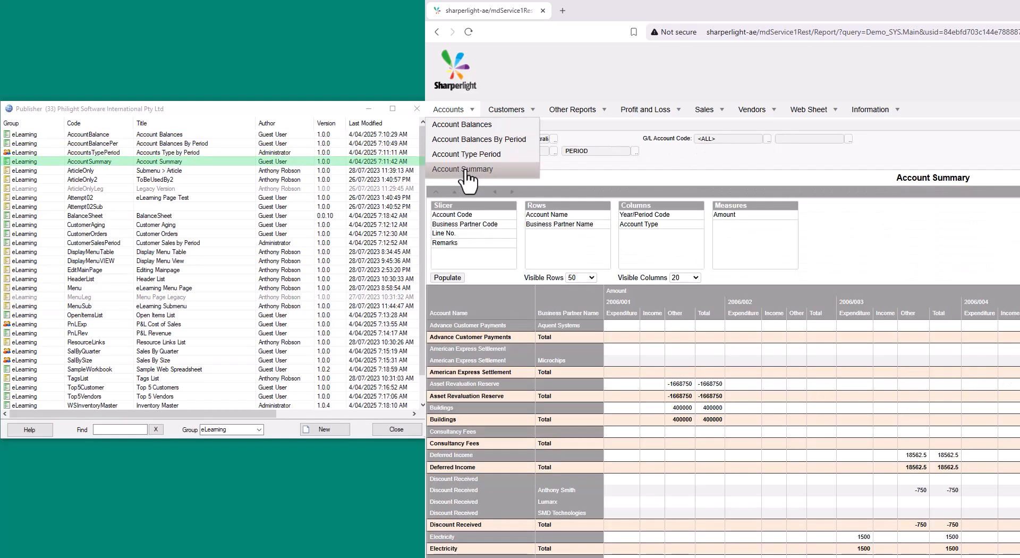
click(510, 124)
click(580, 141)
click(579, 154)
click(573, 170)
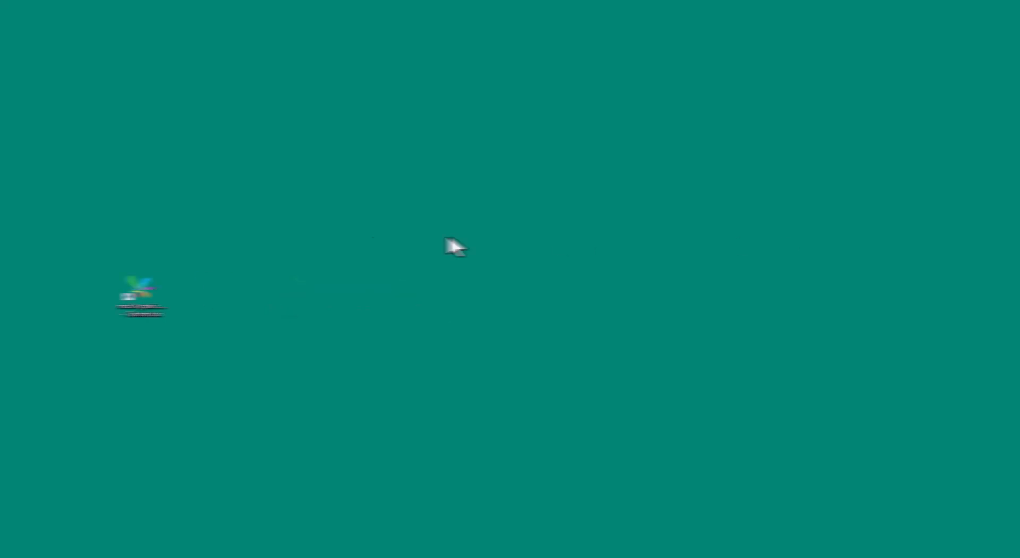
Open Publisher and create a menu report as an application menu based on Published Queries.
double_click(96, 288)
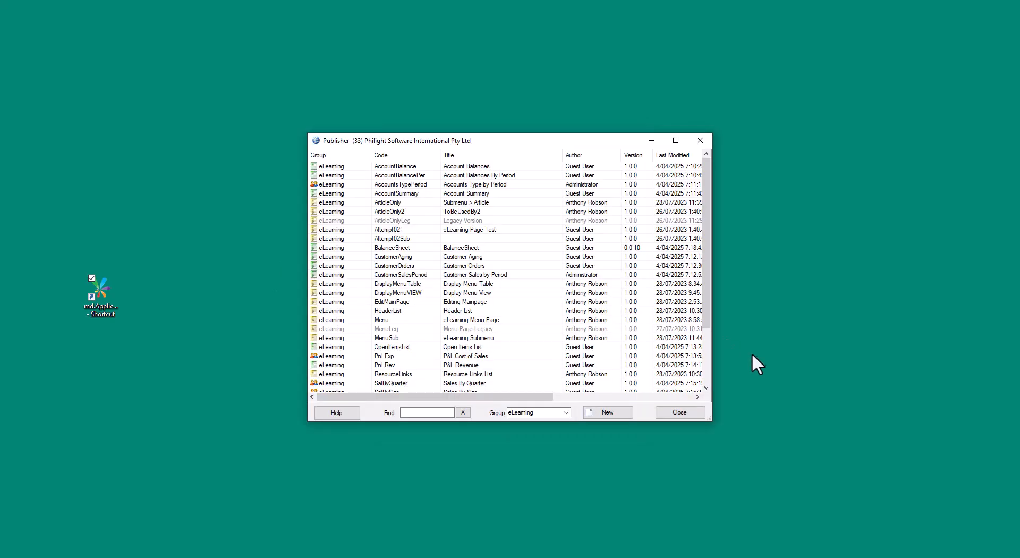
right_click(500, 211)
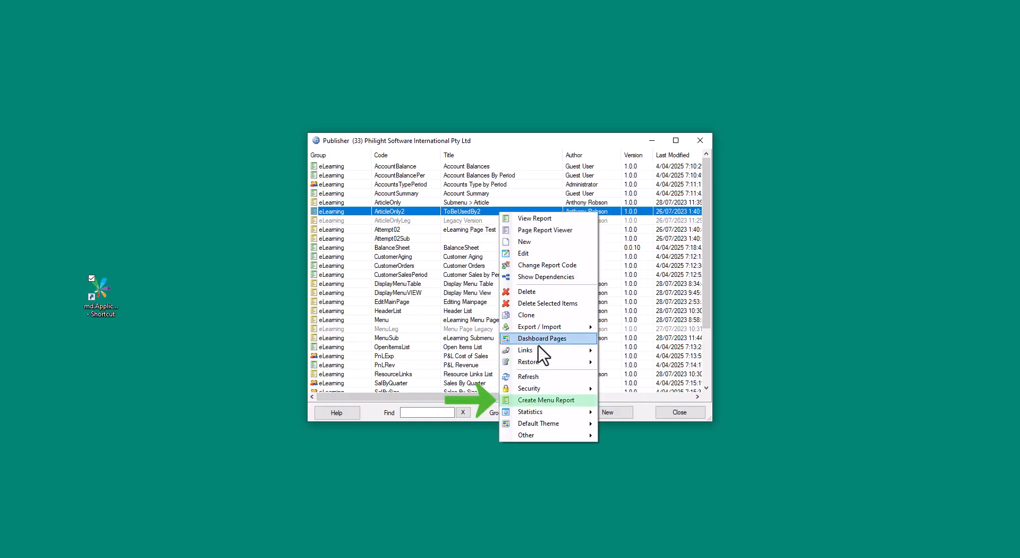
click(584, 400)
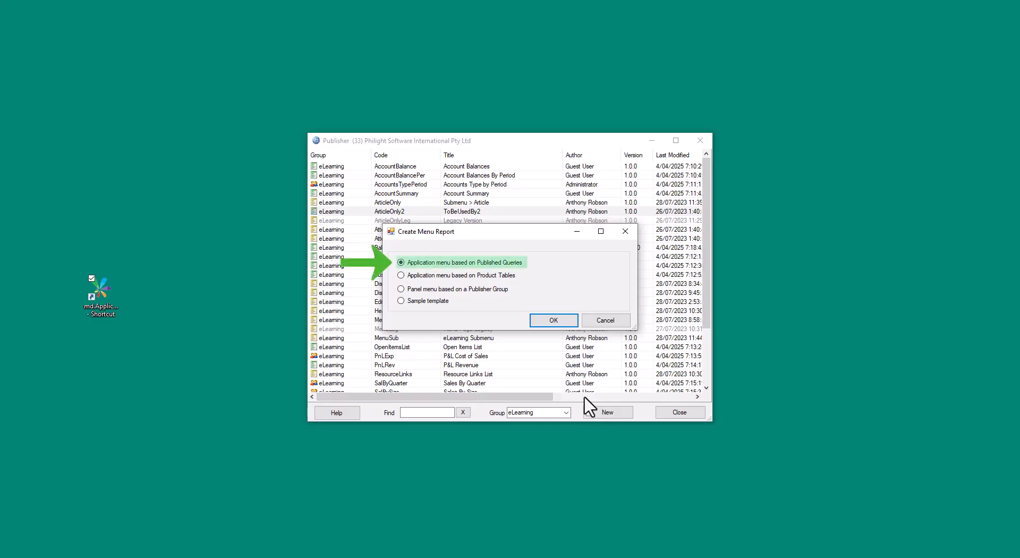
click(568, 322)
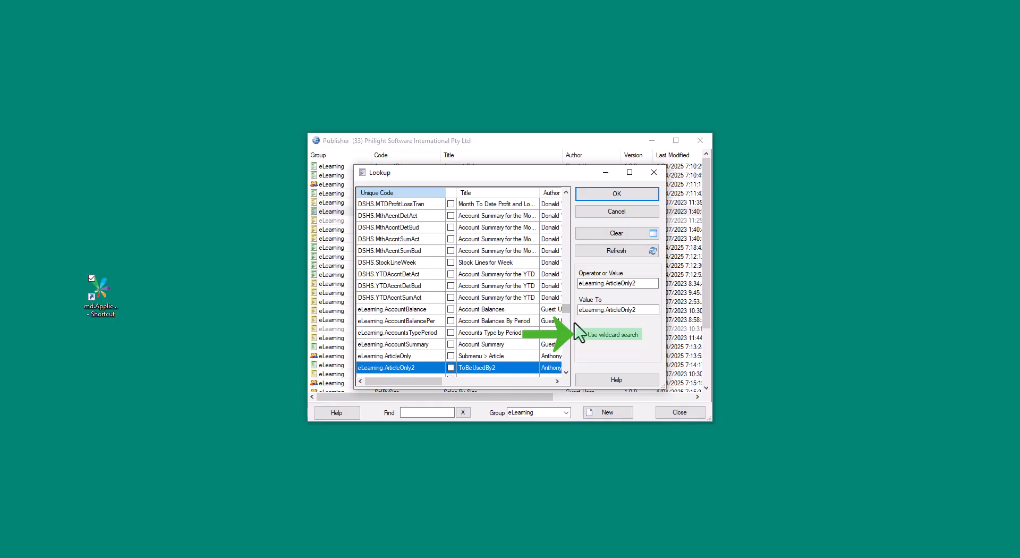
Filter the report lookup with wildcard search on eLearning.
click(585, 336)
drag(638, 285, 605, 287)
key(Delete)
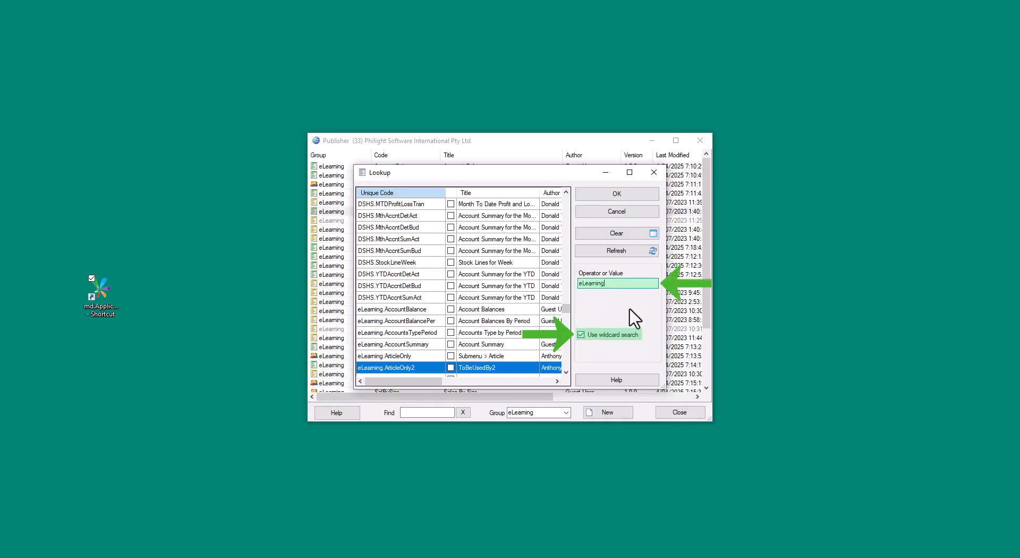
click(623, 255)
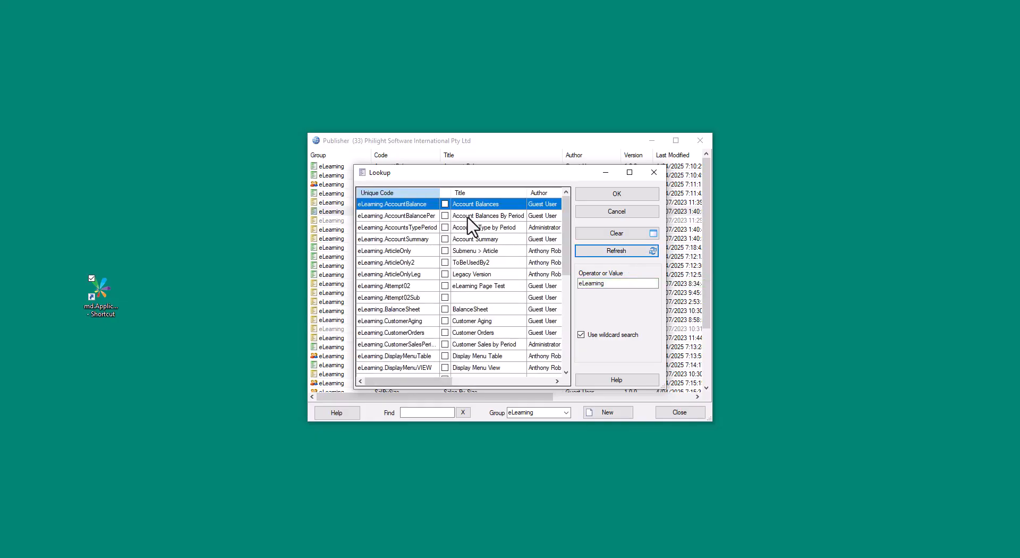
Tick the four Account reports: Account Balances, Account Balances By Period, Accounts Type by Period and Account Summary.
click(445, 204)
click(445, 216)
click(445, 228)
click(445, 239)
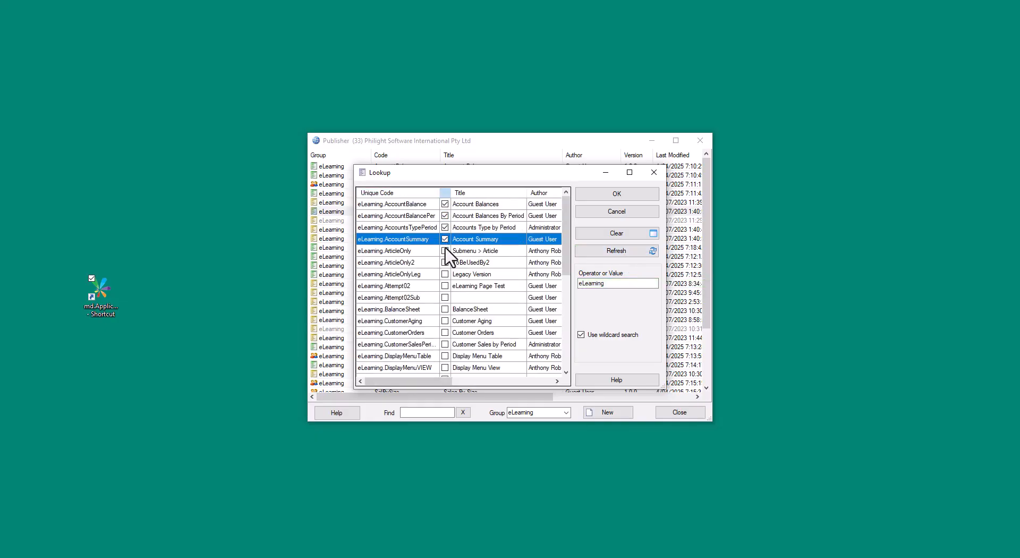
right_click(422, 242)
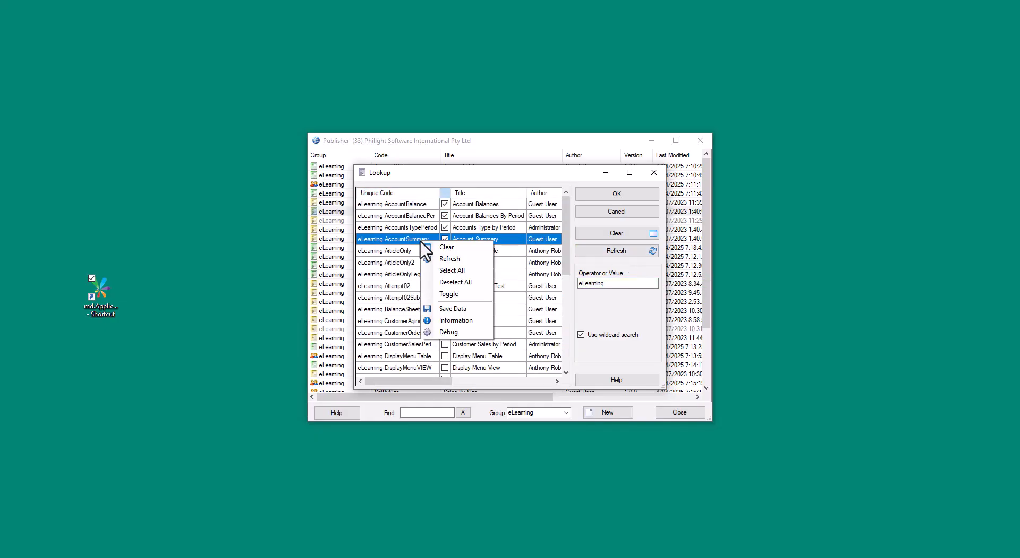
click(484, 271)
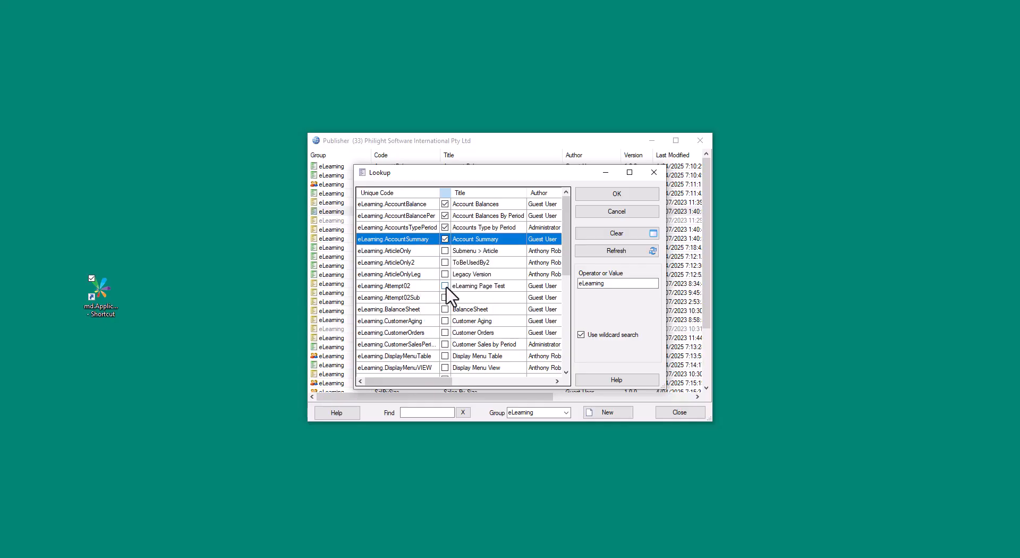
Tick the remaining reports such as BalanceSheet, Customer Aging, P&L, Sales, Top 5 and Inventory Master, and confirm the selection.
click(445, 321)
click(446, 333)
scroll(446, 333, down, 2)
click(444, 367)
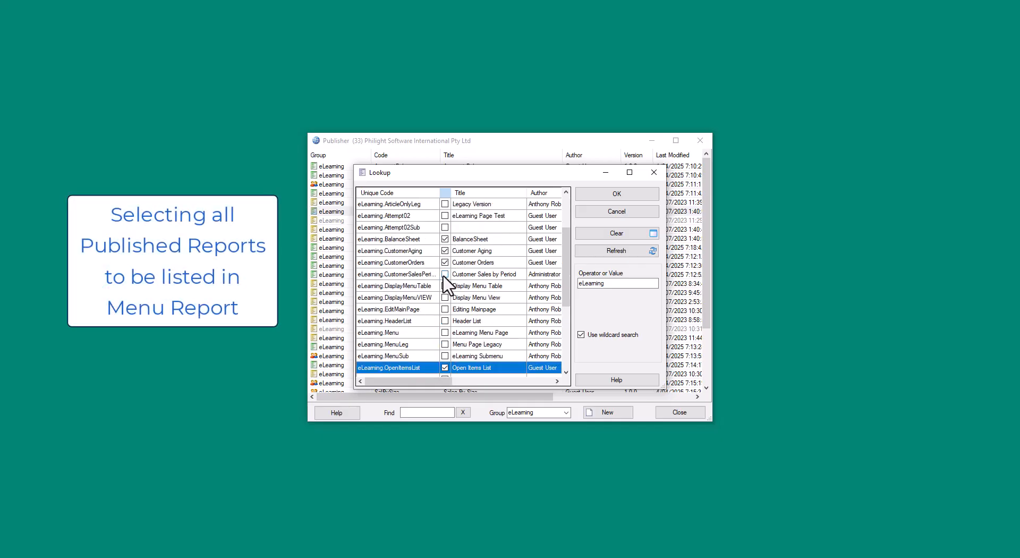
click(446, 275)
scroll(445, 287, down, 3)
click(445, 273)
click(445, 285)
click(445, 309)
click(445, 321)
scroll(448, 326, down, 1)
click(445, 297)
click(445, 320)
click(445, 332)
click(445, 344)
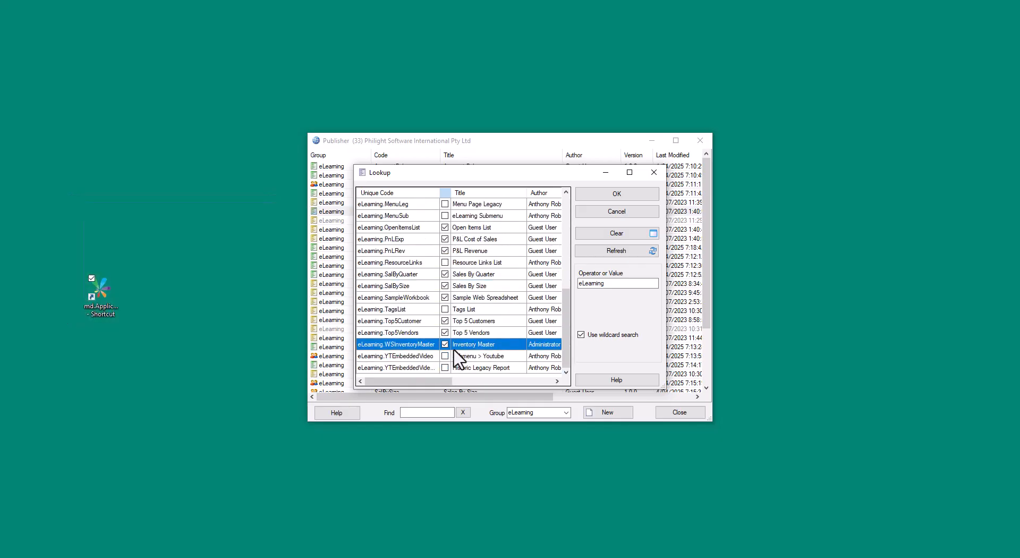
click(646, 195)
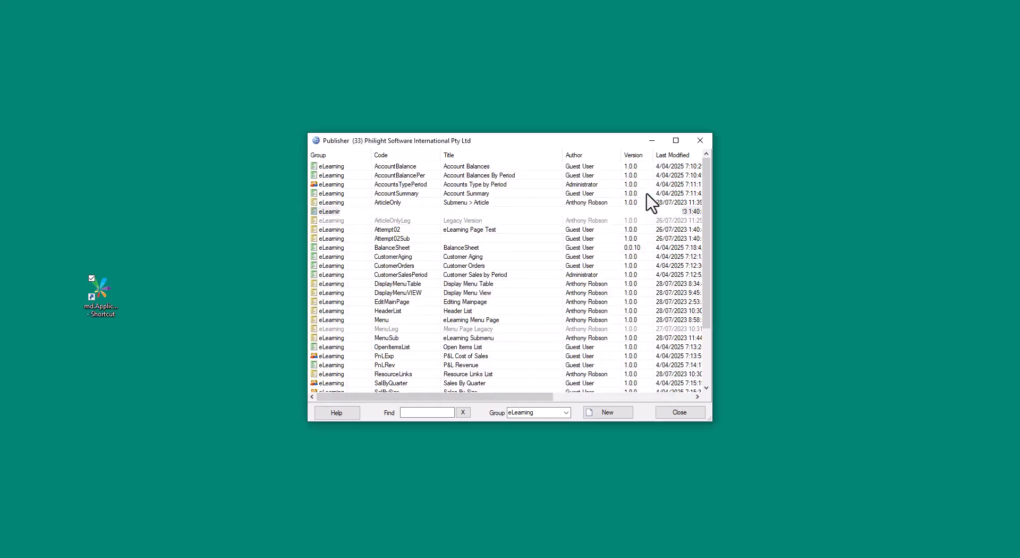
Widen the Title column and set the menu title Accounts for the four account reports.
double_click(398, 170)
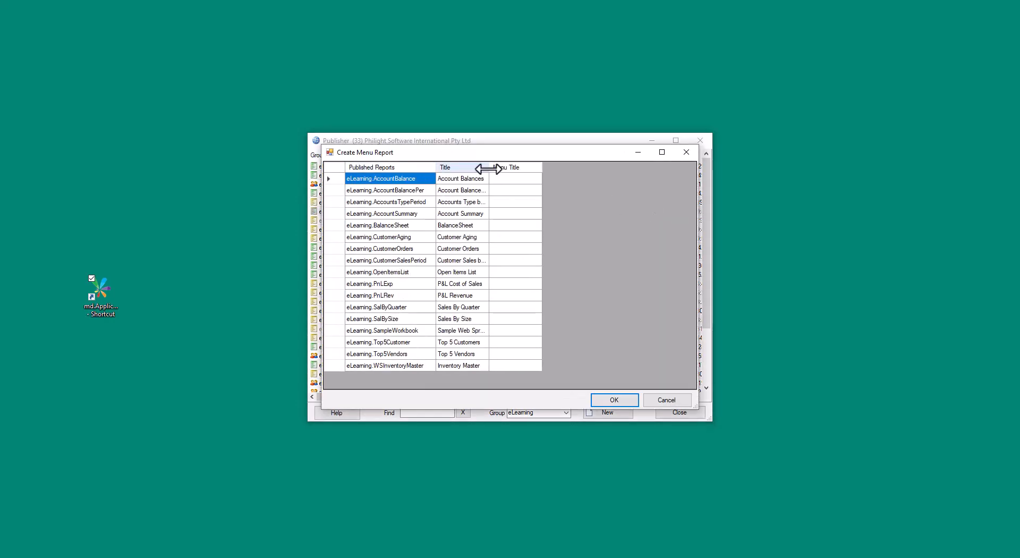
double_click(488, 168)
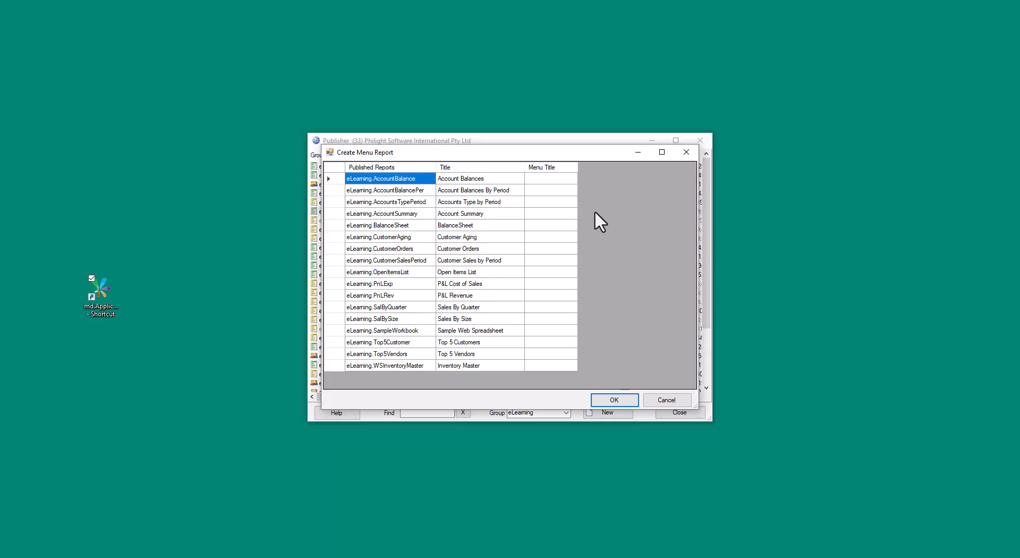
click(558, 178)
text(Accounts)
key(Return)
text(Accounts)
key(Return)
text(Accounts)
key(Return)
text(Accounts)
key(Return)
Set menu titles Other Reports, Customers and Profit and Loss for BalanceSheet through P&L Revenue.
text(Other Reports)
key(Return)
text(Customers)
key(Return)
text(Customers)
key(Return)
Set menu titles Sales, Web Spreadsheets and Customers for the sales, workbook and Top 5 Customers reports.
text(Customers)
key(Return)
text(Other Reports)
key(Return)
text(Profit and Loss)
key(Return)
text(Profit and Loss)
key(Return)
text(Sales)
key(Return)
text(SalesEx)
key(BackSpace)
key(BackSpace)
text(Web Spreadsheets)
key(Return)
text(Customers)
Set Top 5 Vendors to Other Reports and Inventory Master to Web Spreadsheets, then confirm the menu titles.
key(Return)
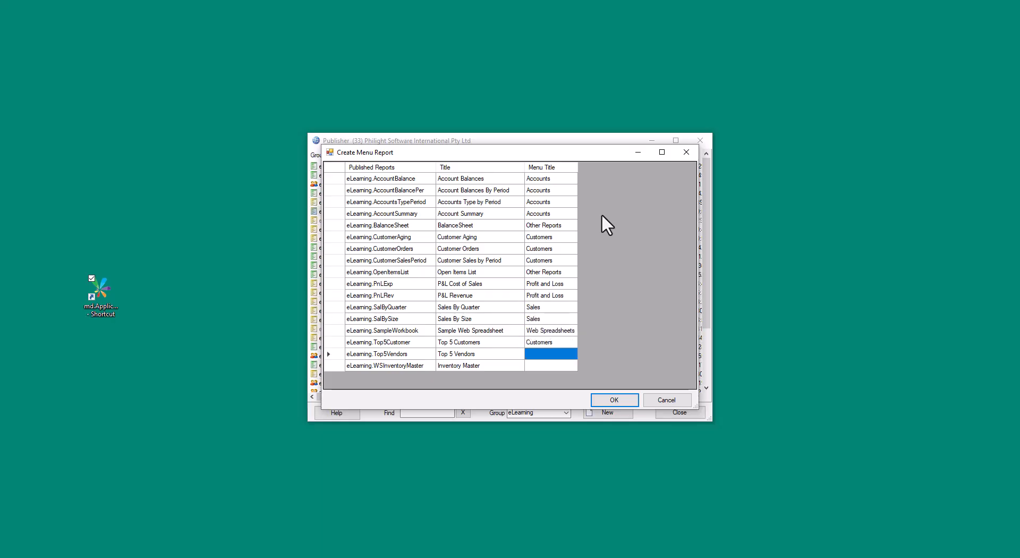
text(Other Reports)
key(Return)
text(Web Spreadsheets)
key(Return)
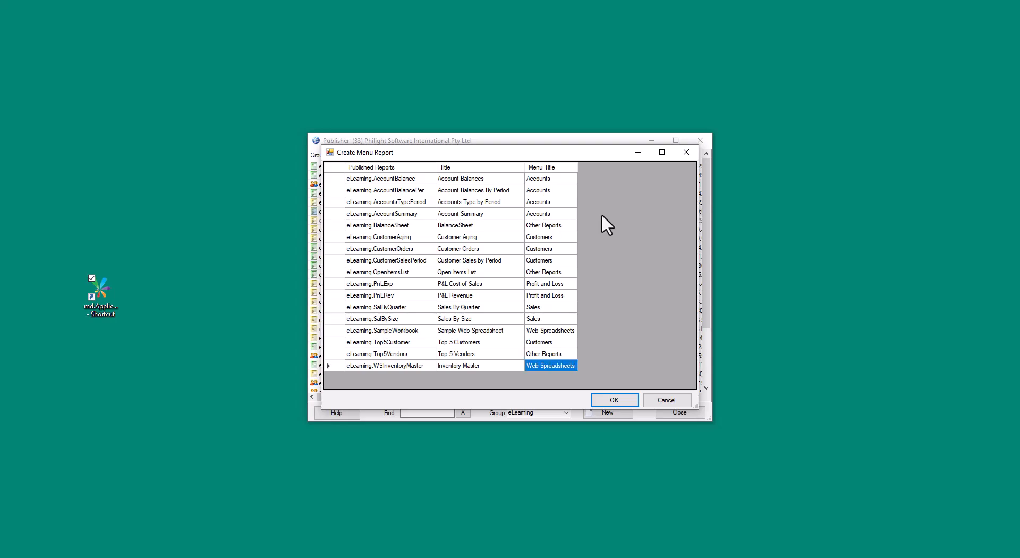
click(626, 405)
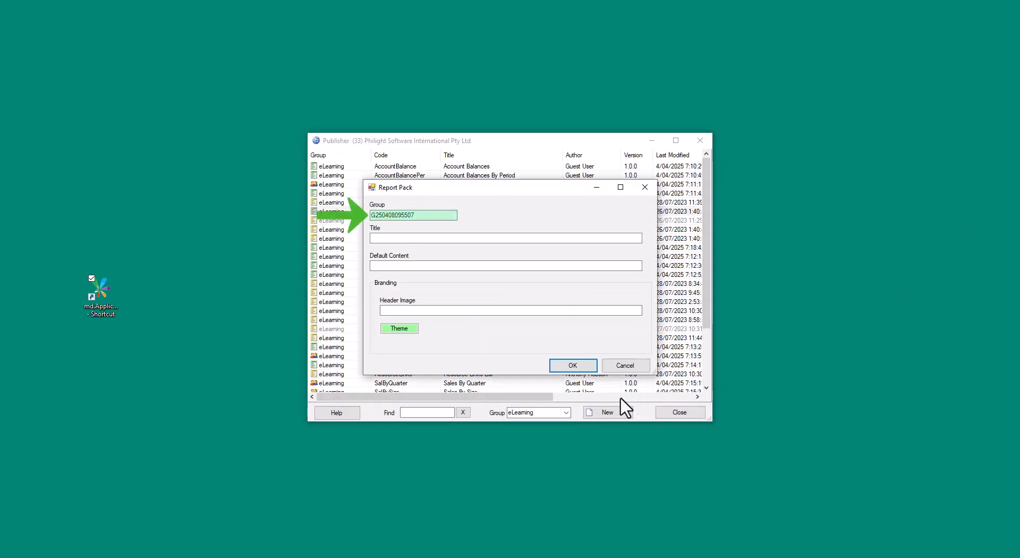
Set the report pack group to eLearning and confirm.
drag(420, 214, 265, 220)
text(eLearning)
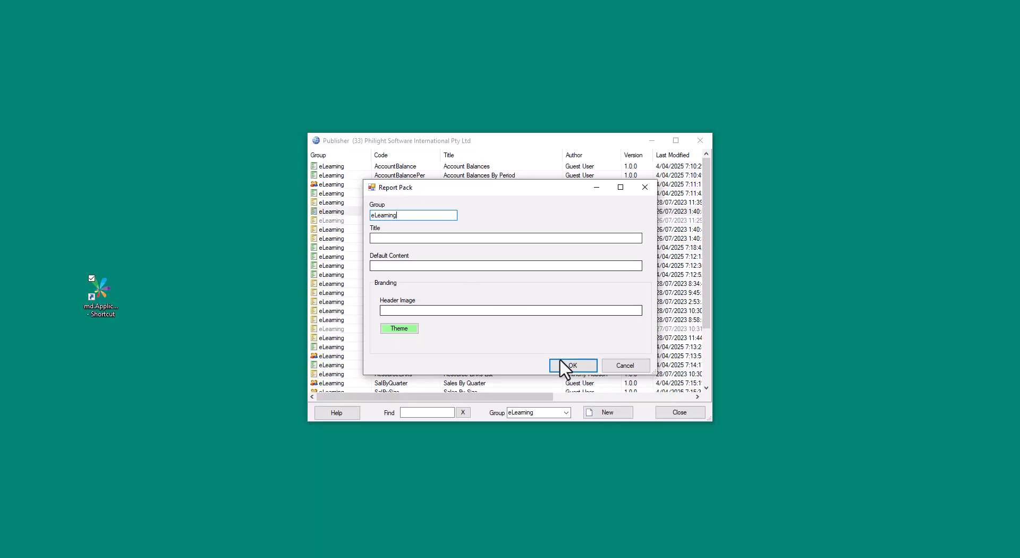
click(572, 367)
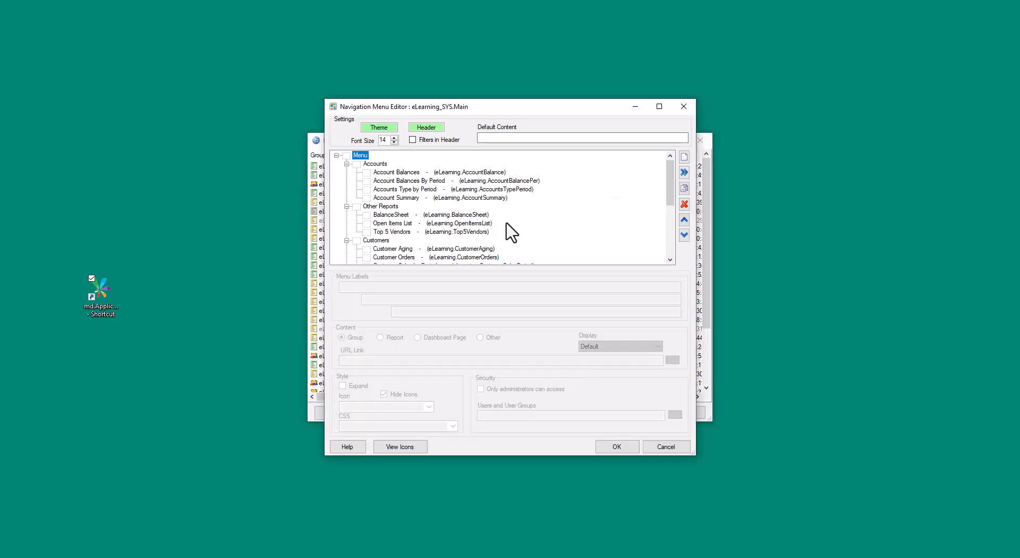
Enlarge the Navigation Menu Editor and inspect the generated Accounts menu entries.
drag(579, 83, 537, 35)
drag(762, 493, 813, 530)
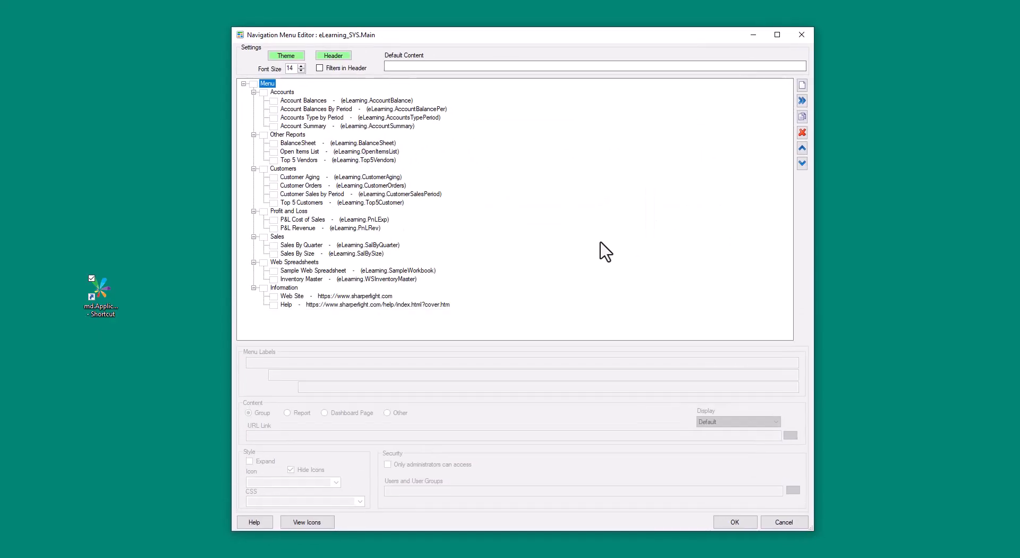
click(308, 101)
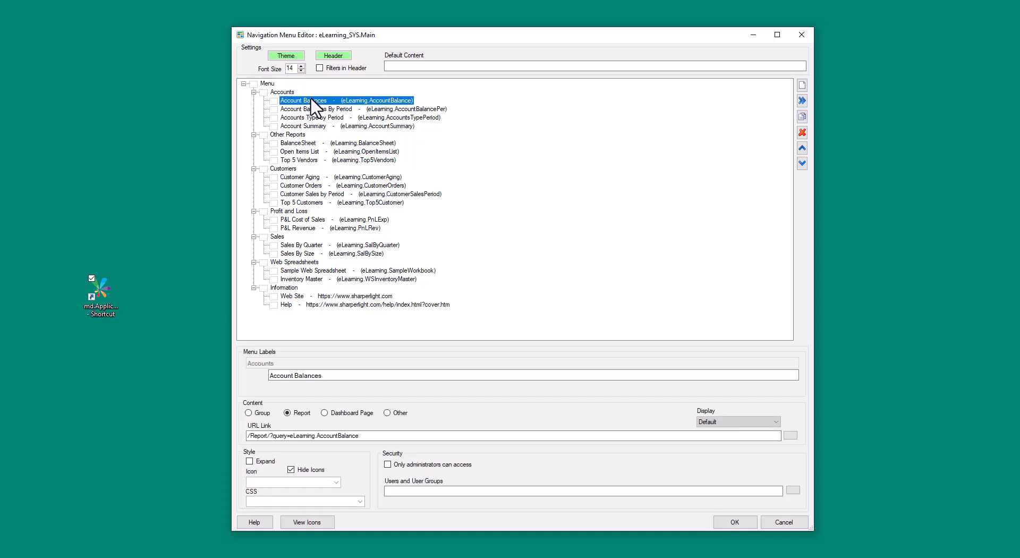
click(377, 108)
click(377, 118)
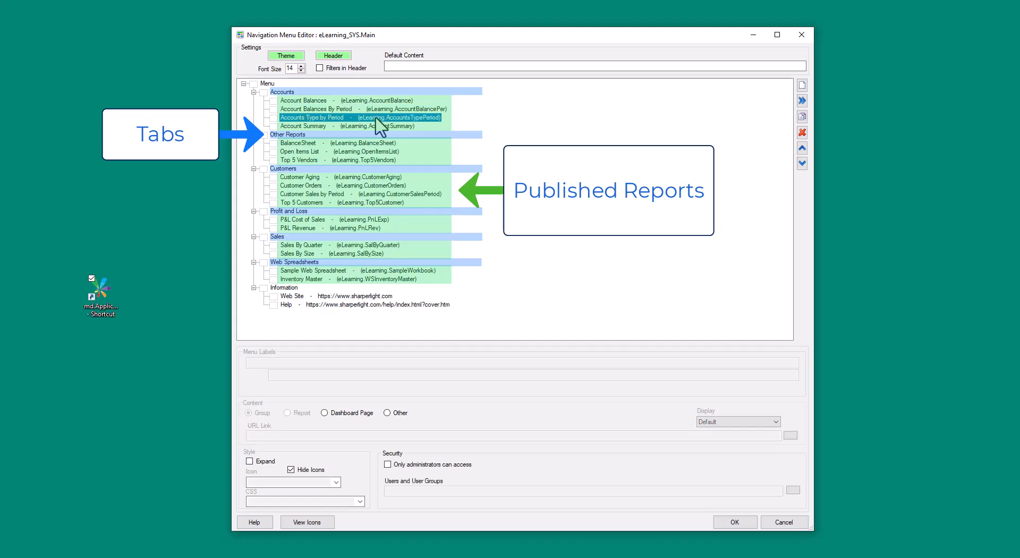
click(377, 128)
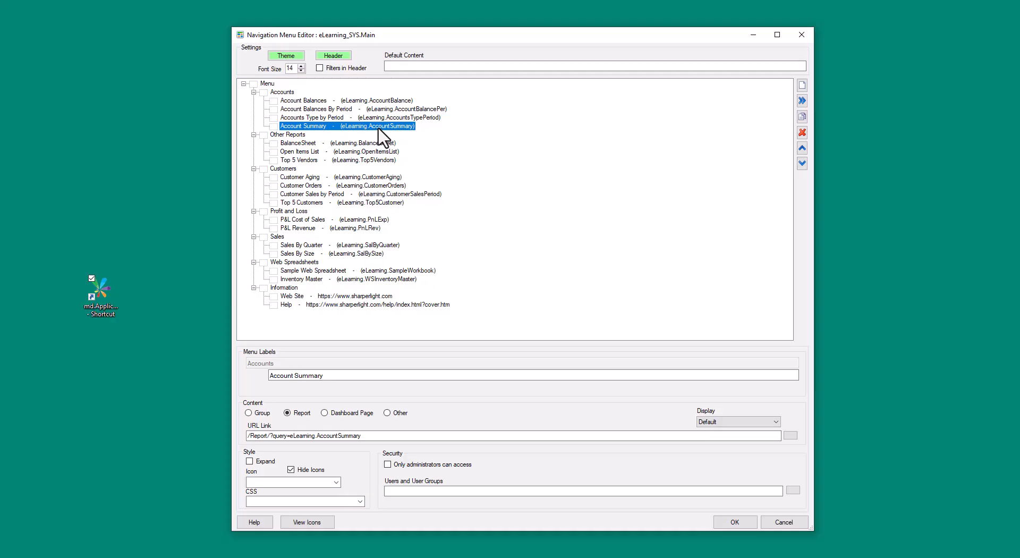
Add a new menu item under Accounts and search published reports for eLearning in its URL link lookup.
click(802, 85)
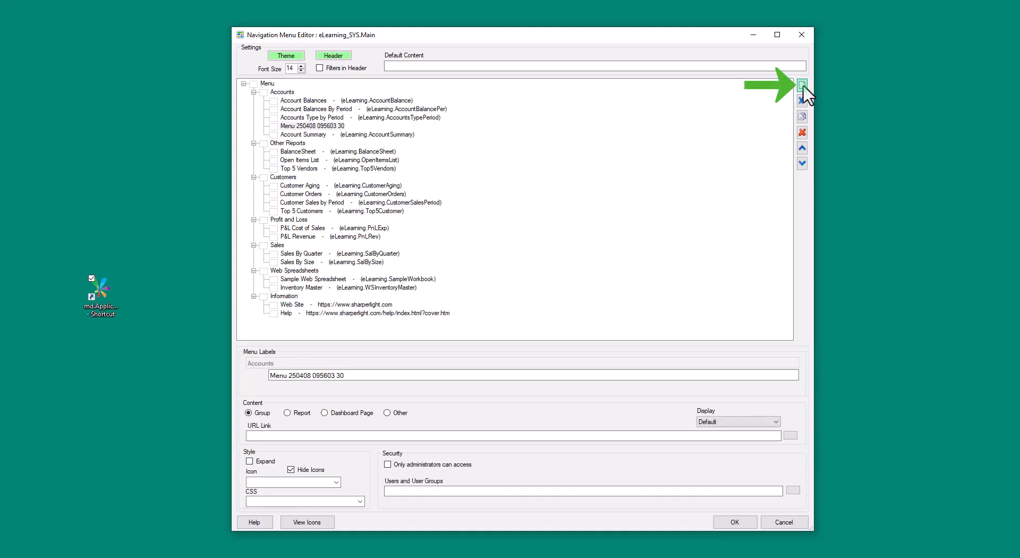
click(790, 435)
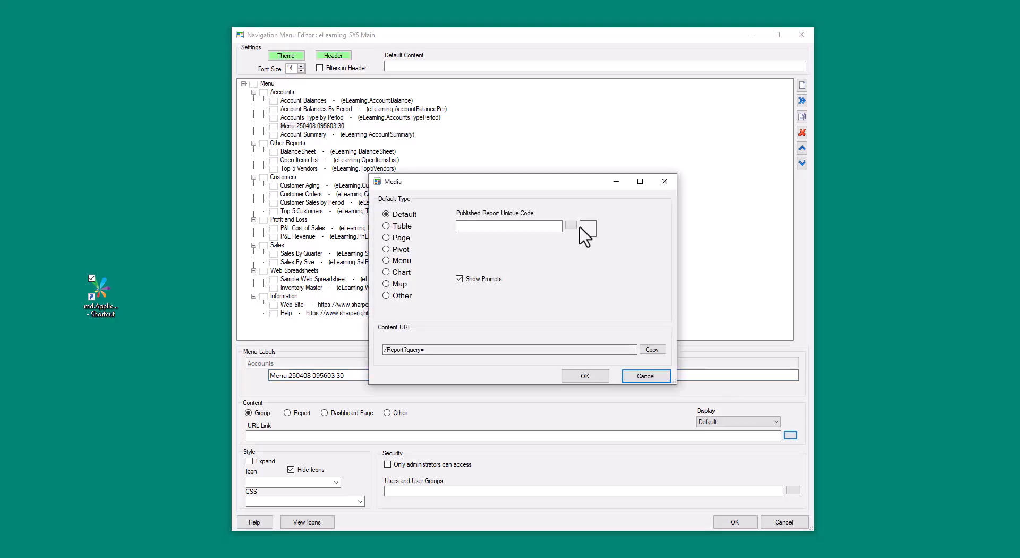
click(571, 226)
click(623, 286)
text(eLearning)
click(621, 337)
click(629, 253)
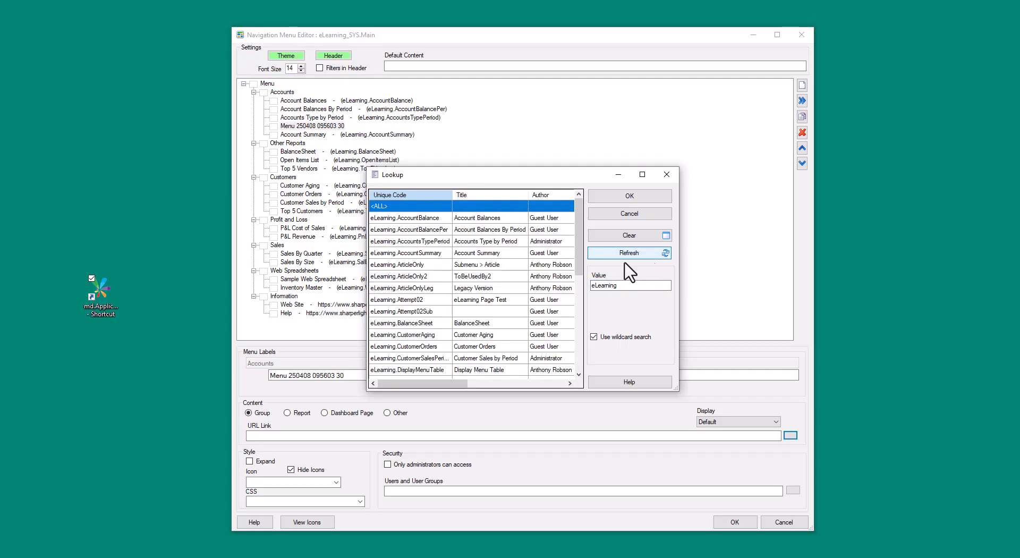
Link the new menu item to the eLearning.CustomerAging report, then delete the item.
click(418, 312)
click(460, 346)
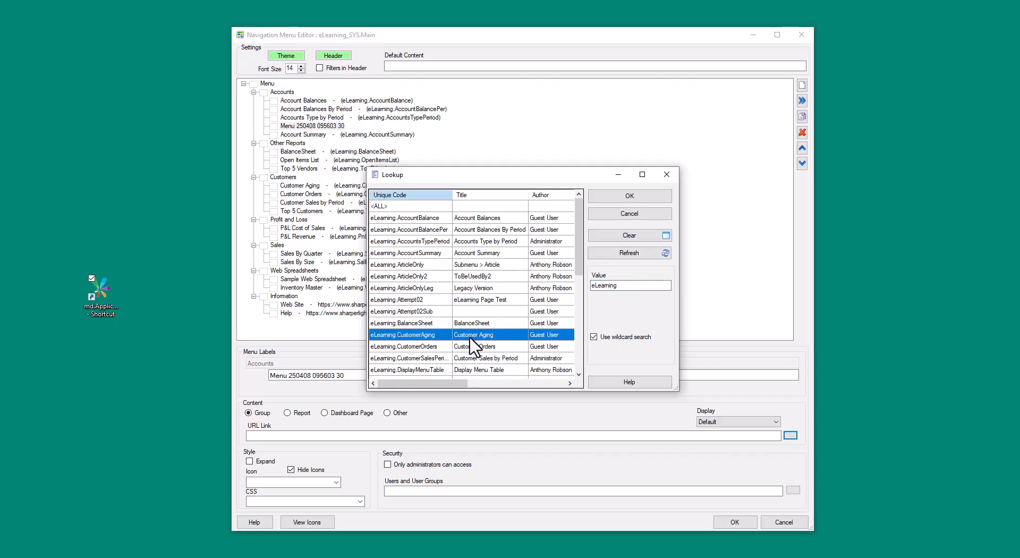
double_click(488, 346)
click(595, 377)
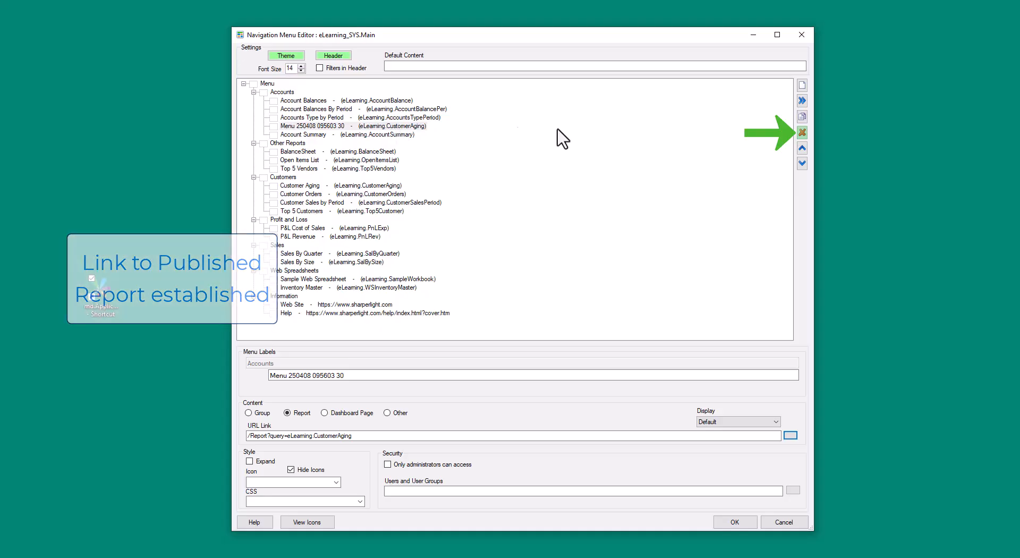
click(801, 133)
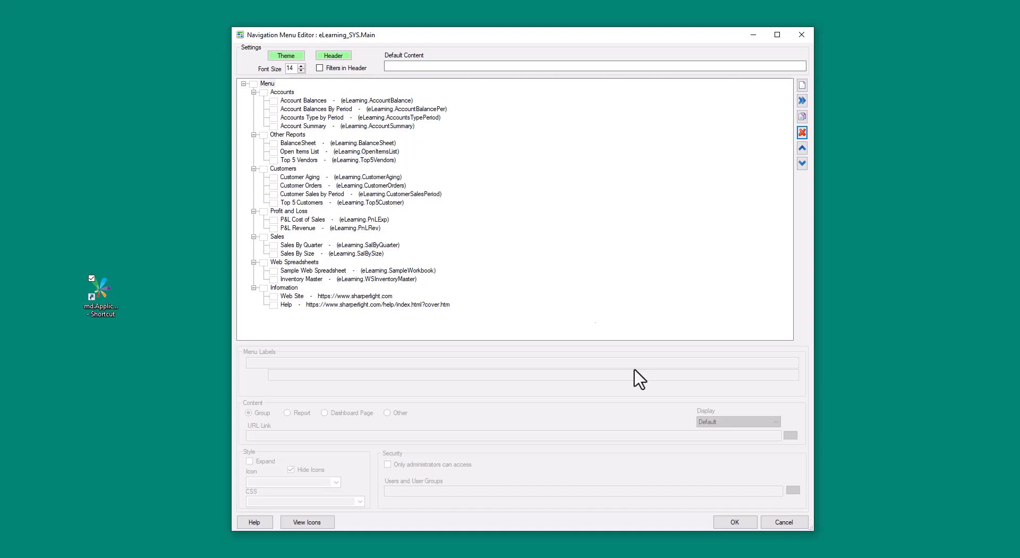
Save the navigation menu and acknowledge the completion message.
click(732, 523)
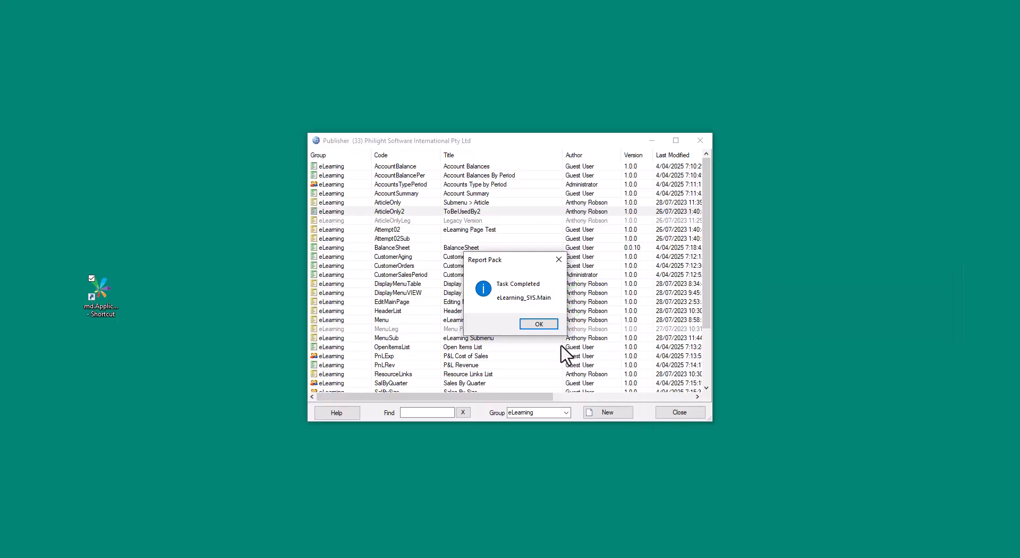
click(539, 325)
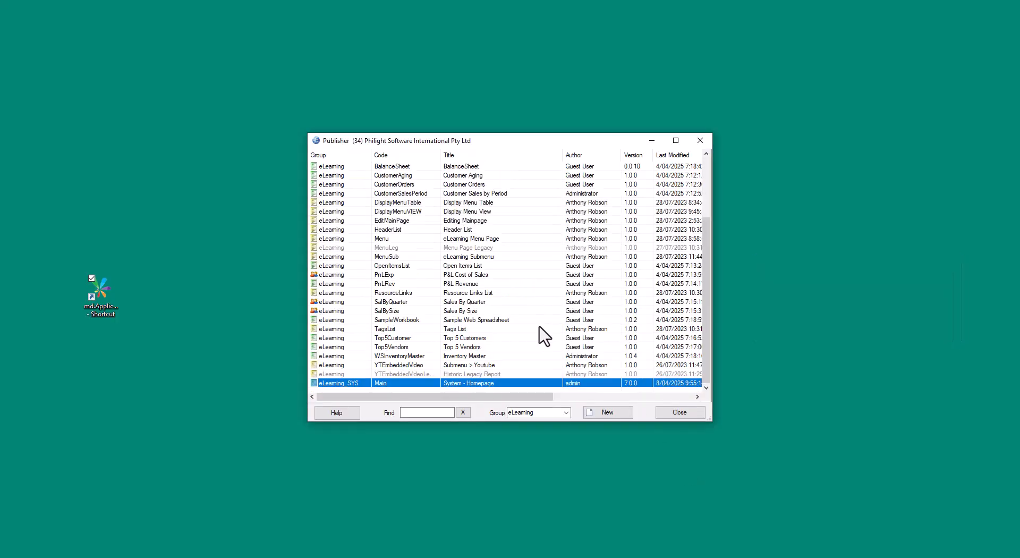
Preview the System - Homepage menu report in the browser and run the P&L Revenue report from it.
right_click(514, 384)
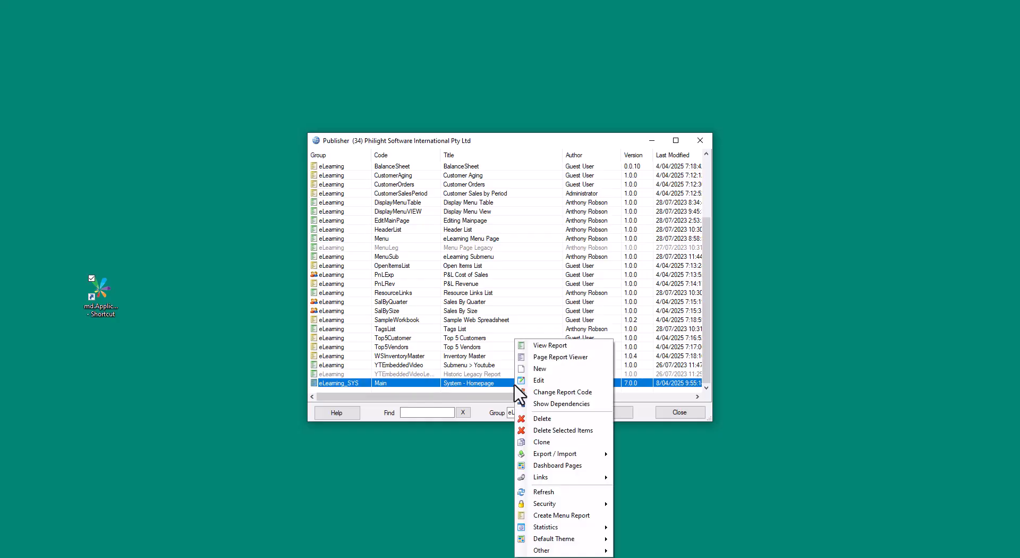
click(599, 357)
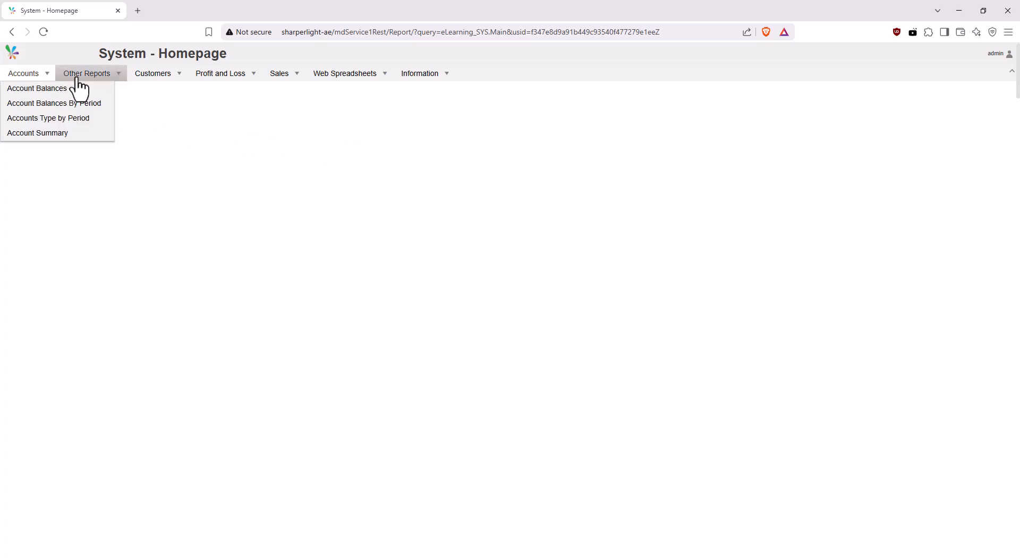
click(226, 104)
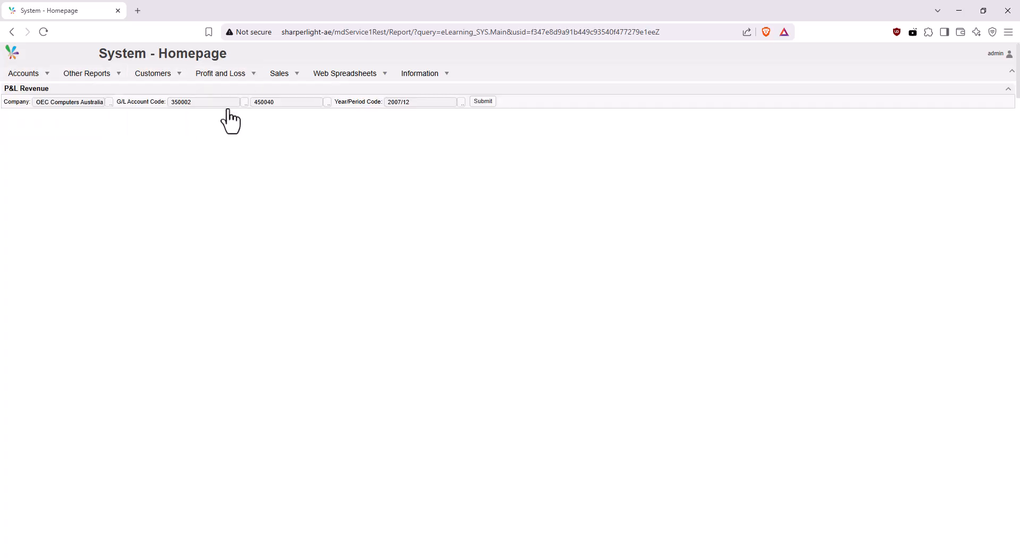
click(484, 102)
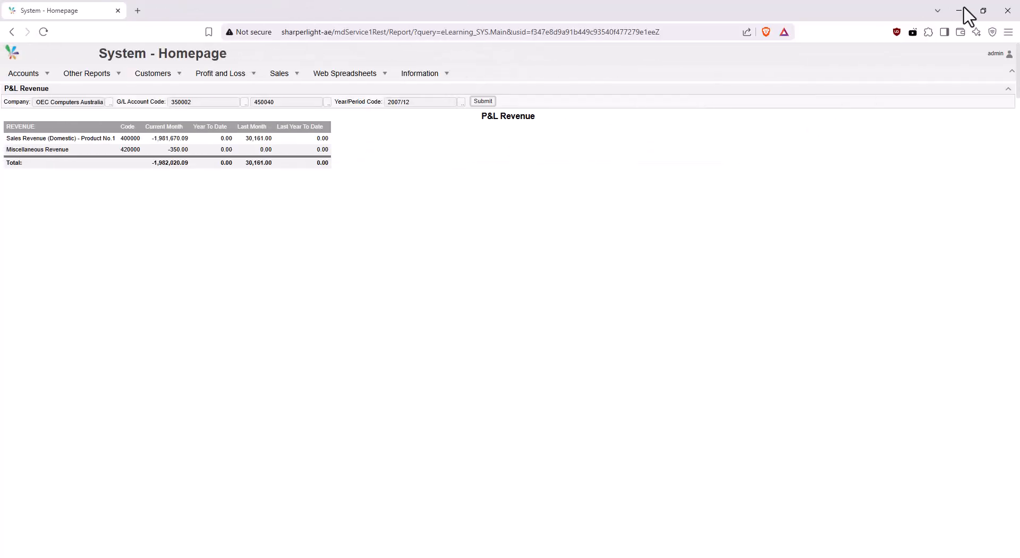
click(961, 10)
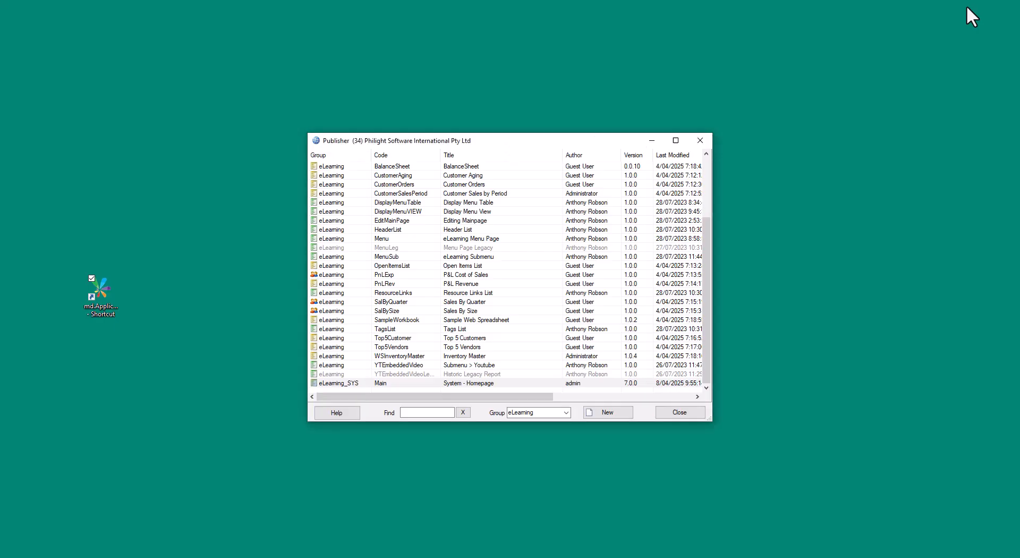
Open the Main report in the Navigation Menu Editor and try the Basic 1 to 4 theme templates before choosing Default.
right_click(436, 382)
click(484, 391)
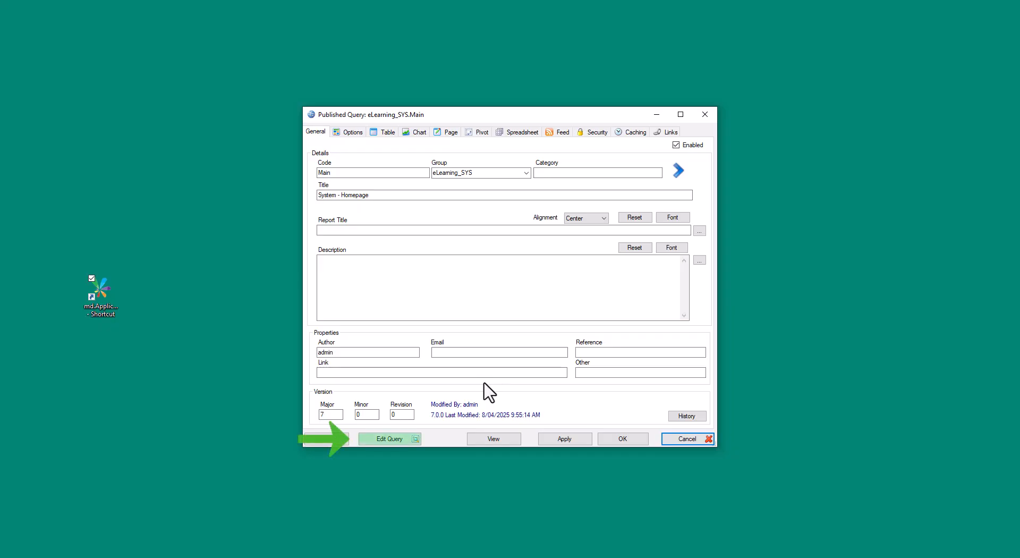
click(402, 437)
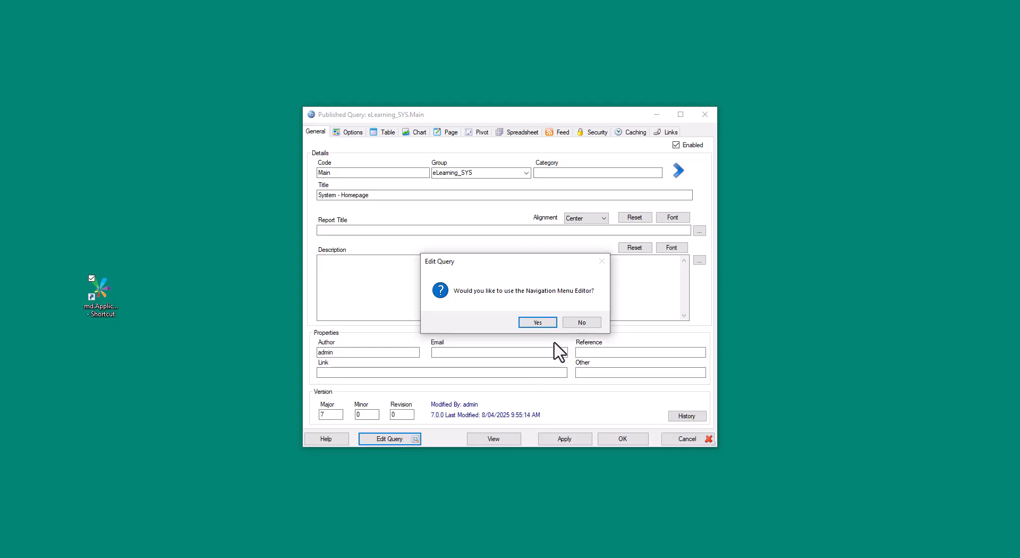
click(537, 323)
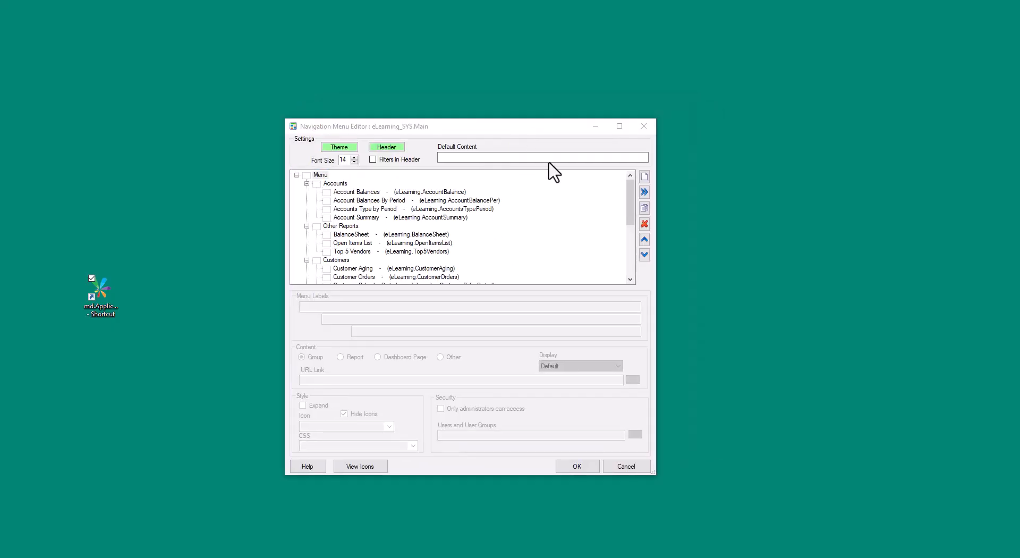
click(340, 147)
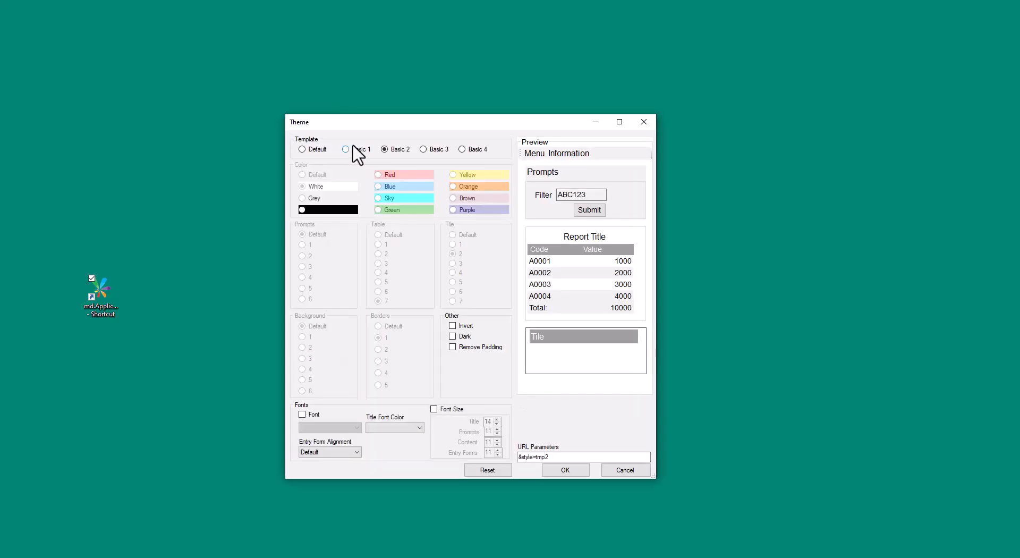
click(359, 152)
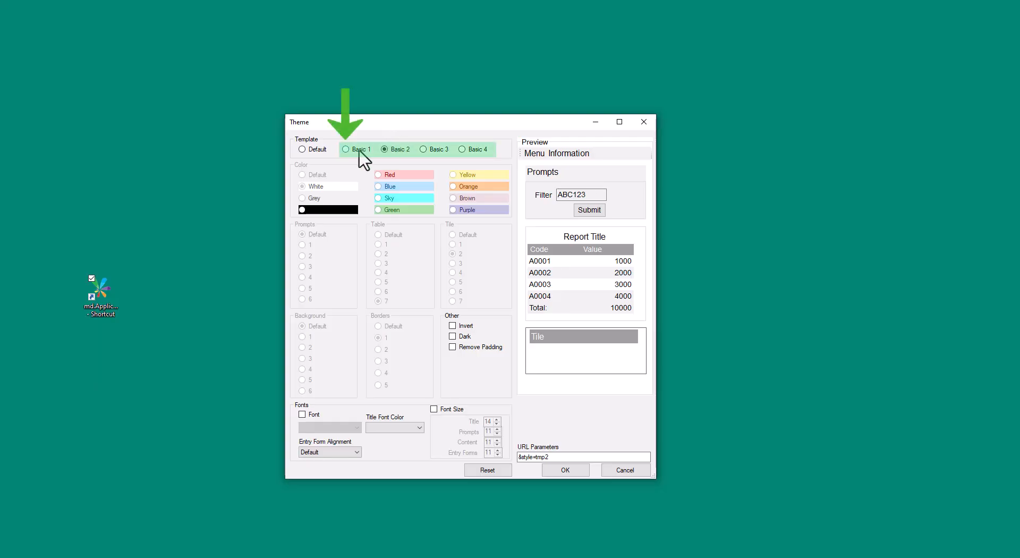
click(396, 154)
click(423, 155)
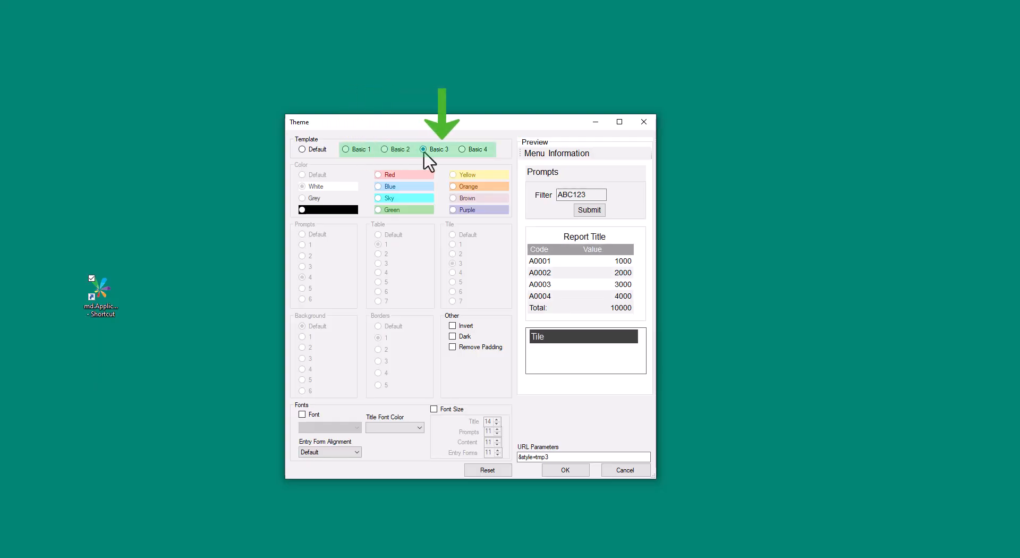
click(462, 150)
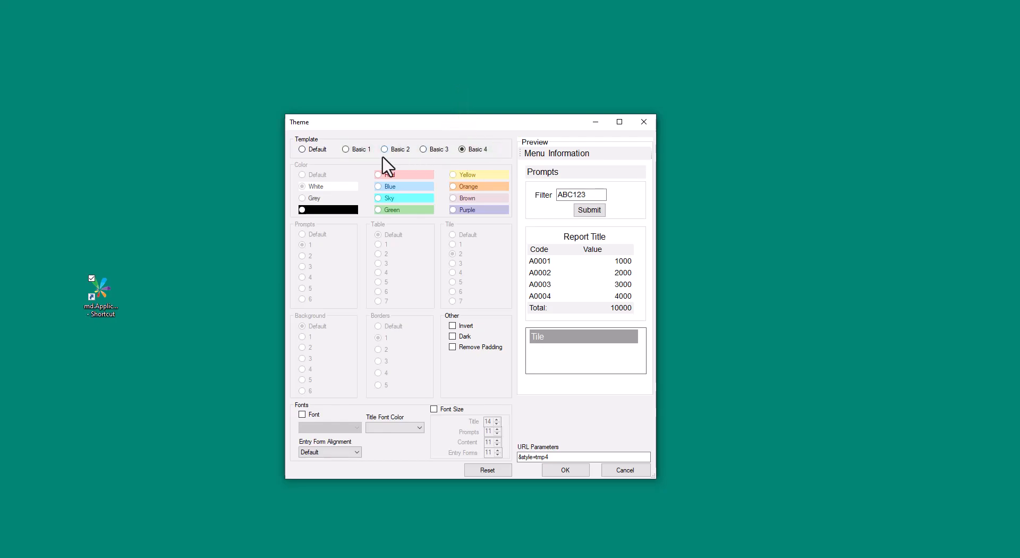
click(316, 151)
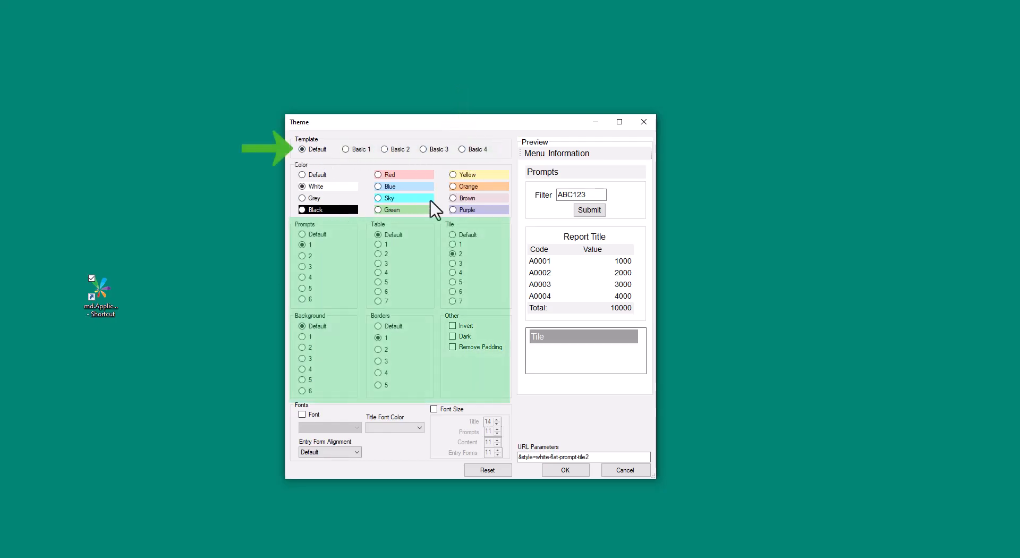
Set the theme colour to Purple with Default prompts, table, tile, background and borders, and confirm the theme.
click(302, 276)
click(378, 272)
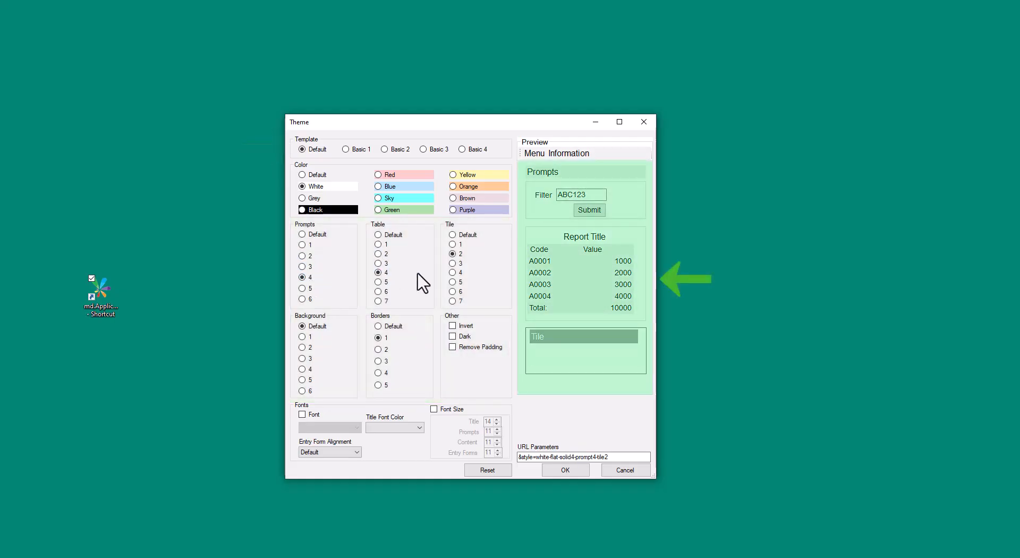
click(303, 347)
click(378, 362)
click(472, 212)
click(378, 326)
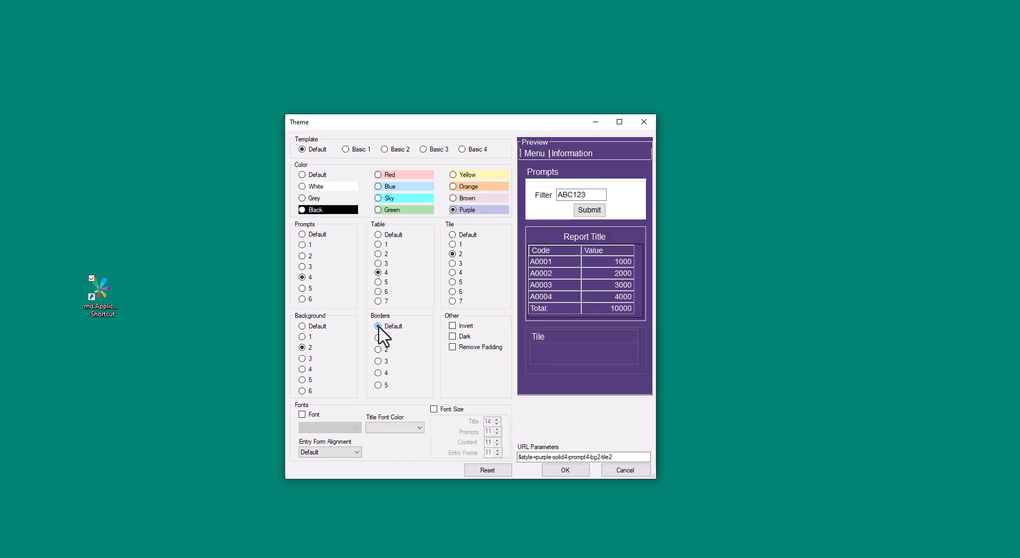
click(302, 326)
click(452, 234)
click(391, 237)
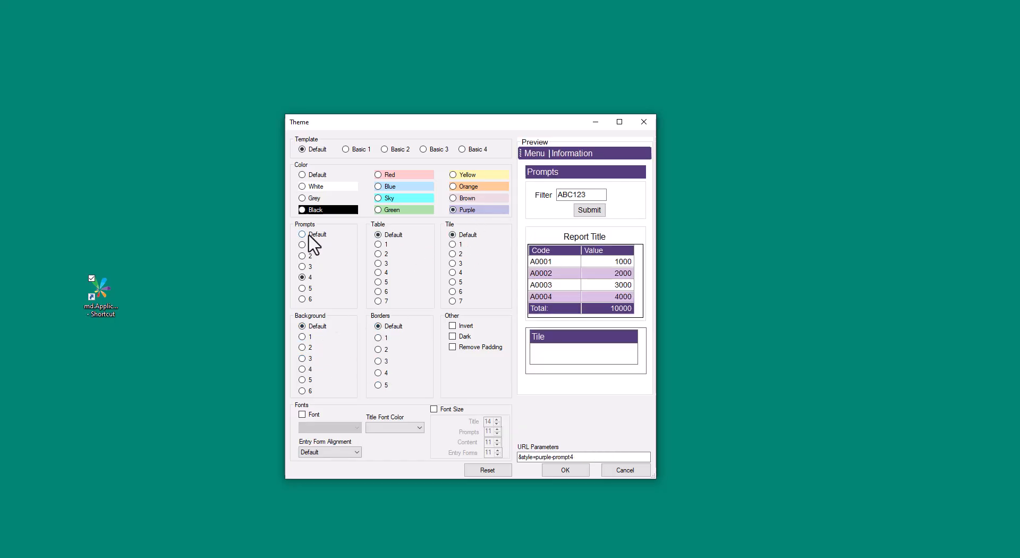
click(311, 235)
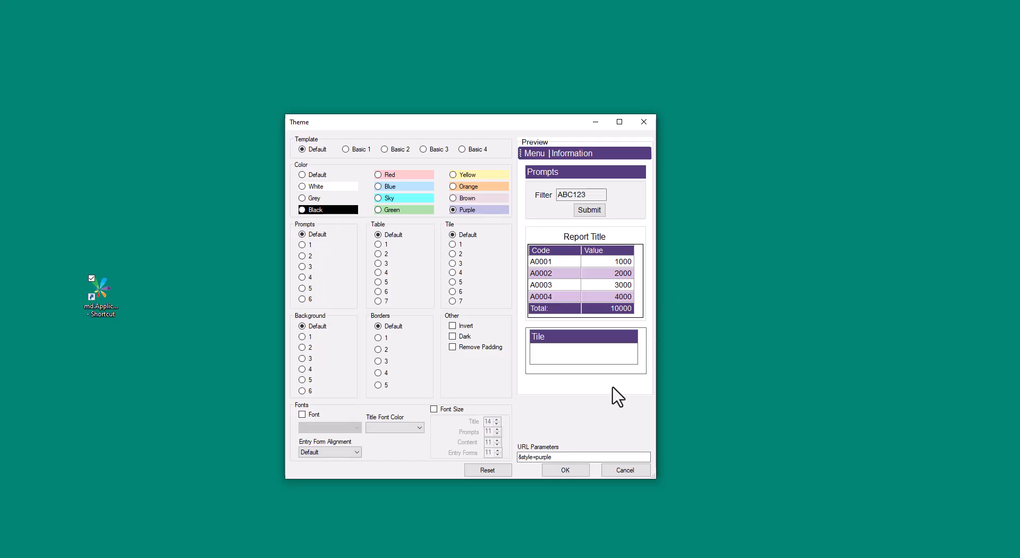
click(560, 470)
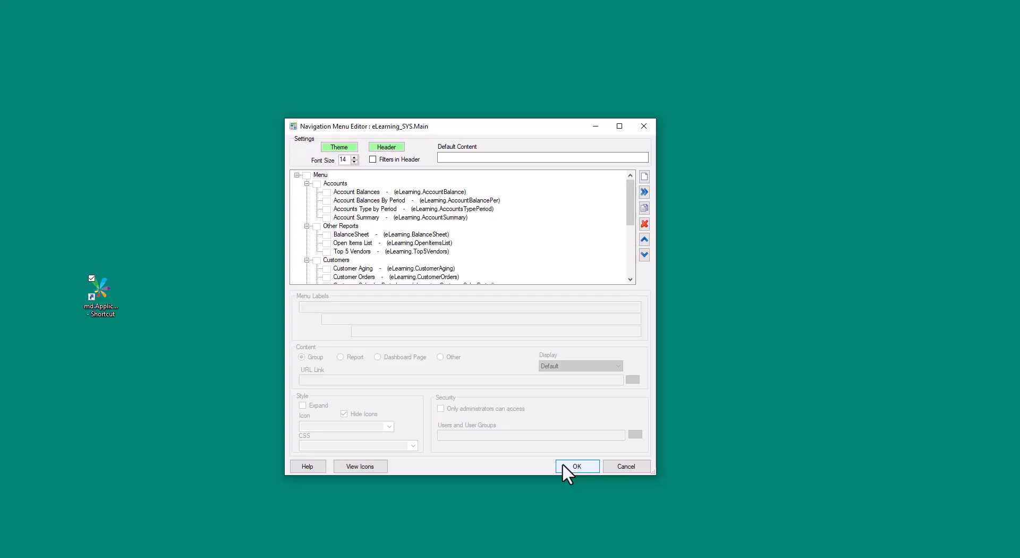
Save the navigation menu changes and reload the homepage in the browser.
click(562, 463)
click(566, 467)
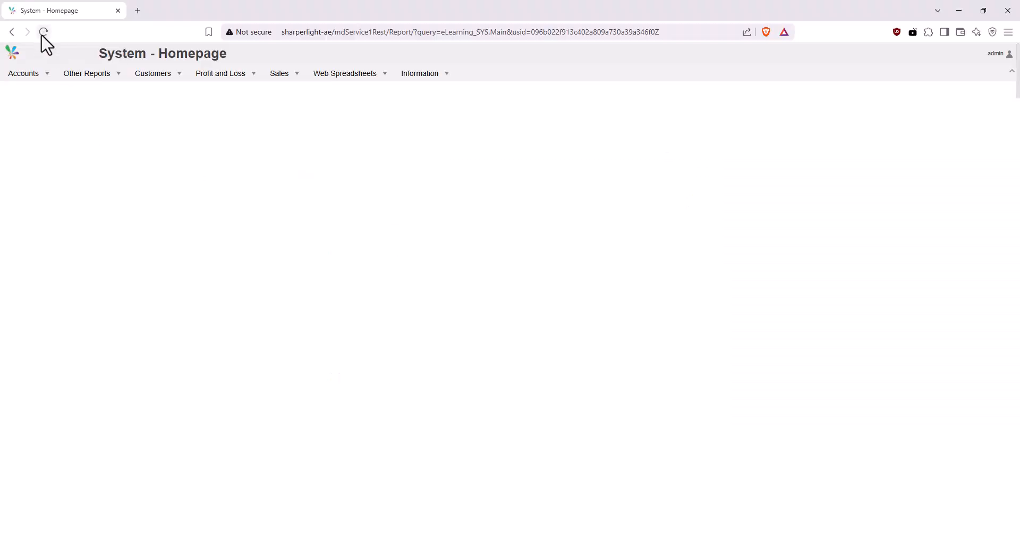
click(43, 32)
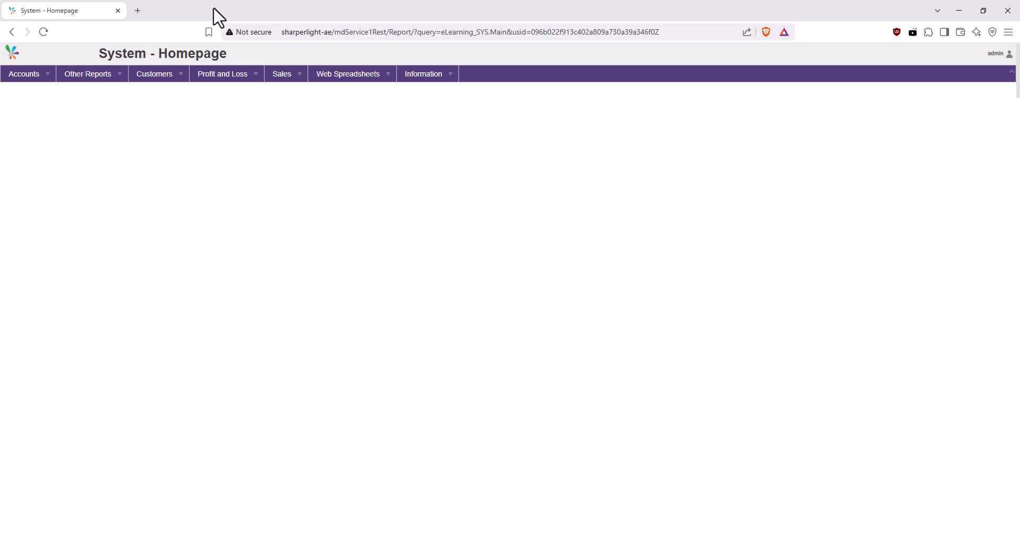
Open the Account Balances report from the Accounts menu and submit it.
click(36, 79)
click(64, 90)
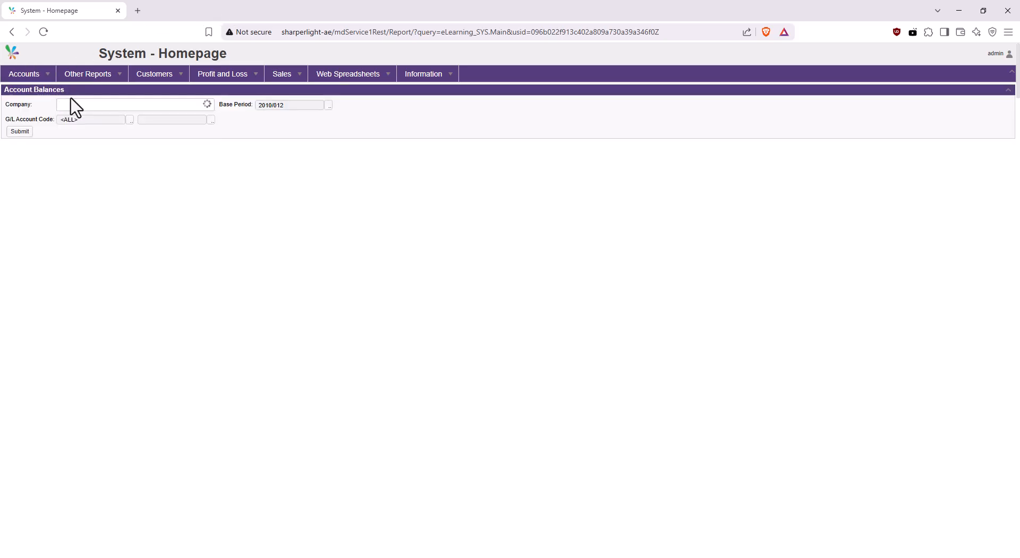
click(21, 132)
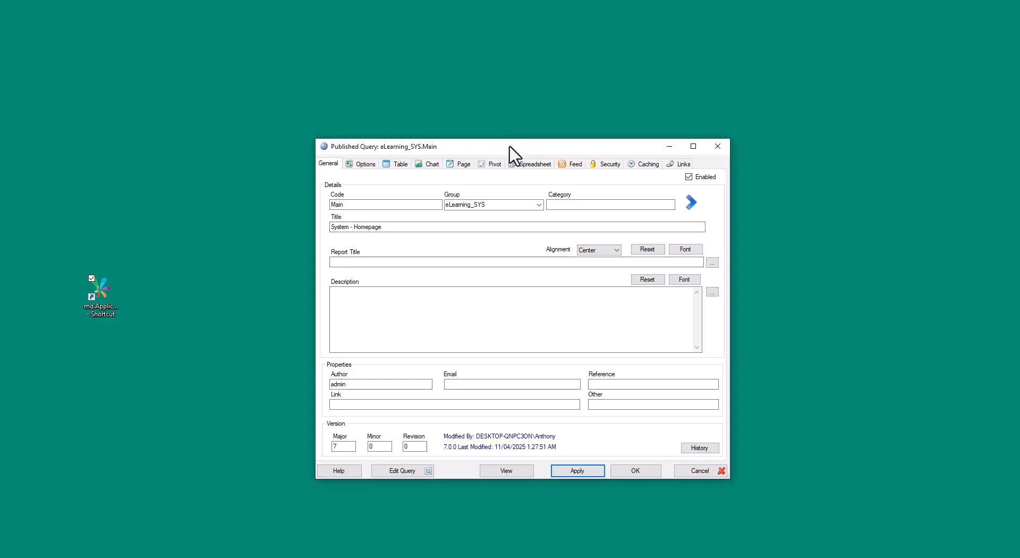
Open the menu's custom Header HTML, enlarge the editor, and replace the logo image source with a pasted image URL.
click(426, 471)
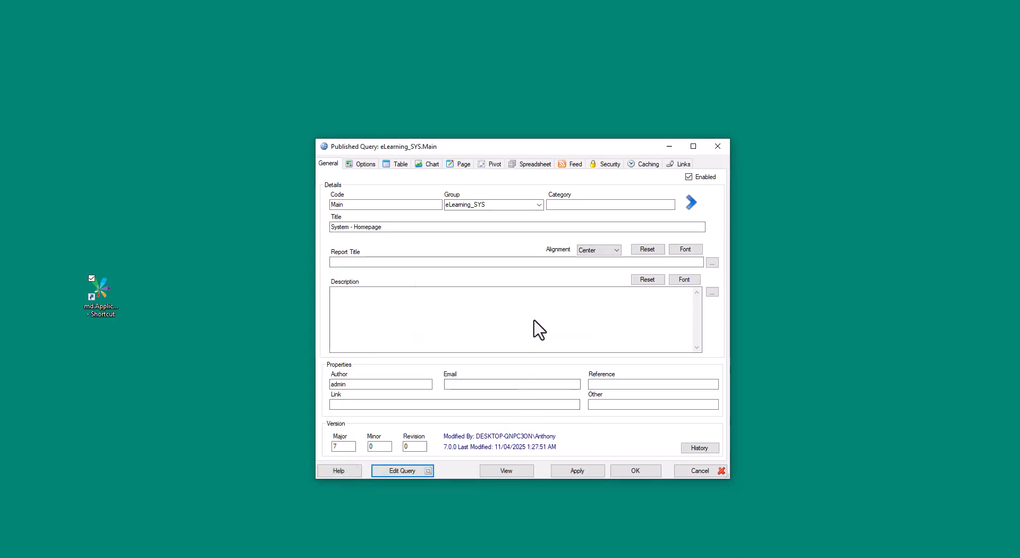
click(537, 323)
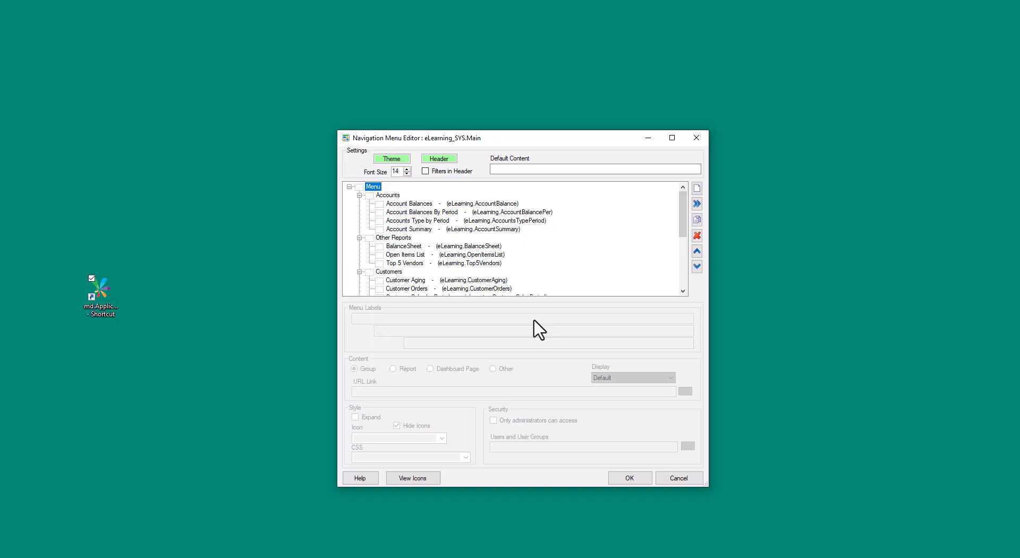
click(448, 159)
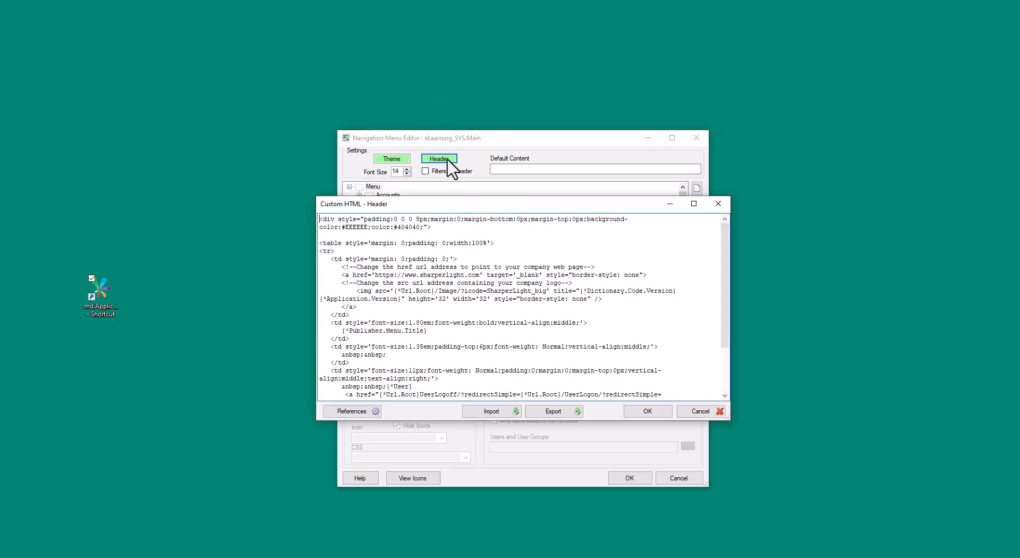
drag(451, 204, 373, 89)
drag(648, 302, 959, 414)
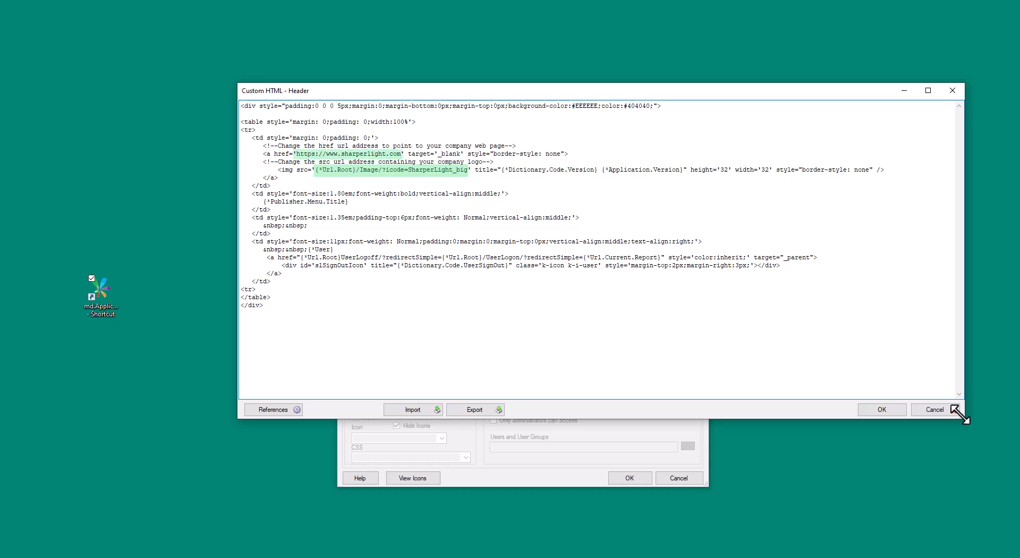
drag(960, 415, 957, 414)
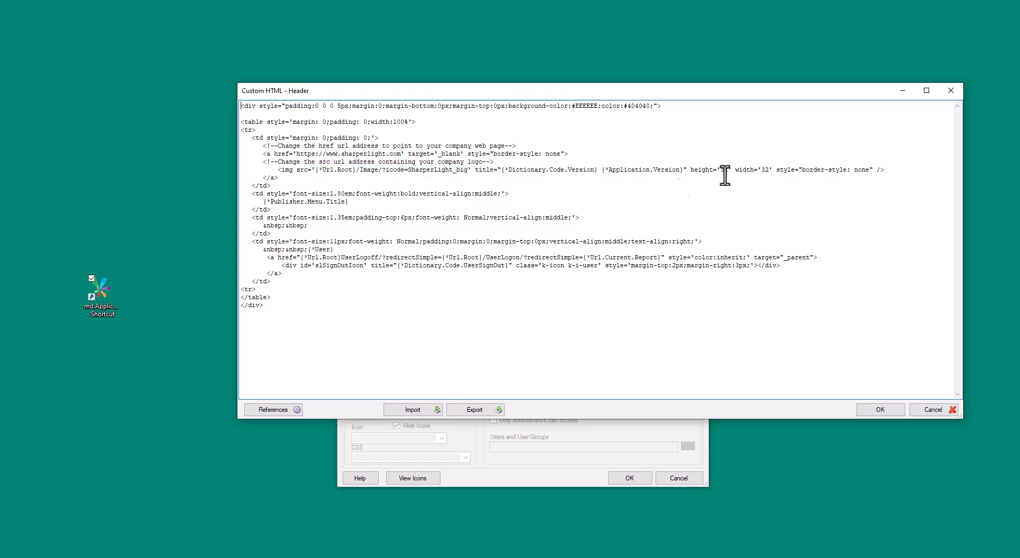
drag(315, 170, 469, 170)
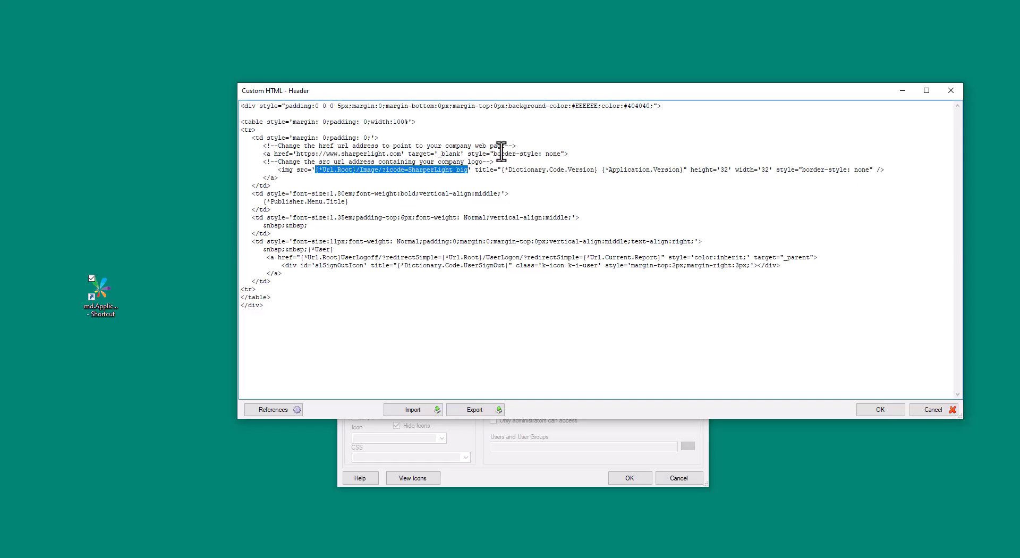
text(https://encrypted-tbn0.gstatic.com/images?q=tbn:ANd9GcTMi2PfKmjYO8DlP9D5sV-qgZpLNoTGVX_Rpw&s)
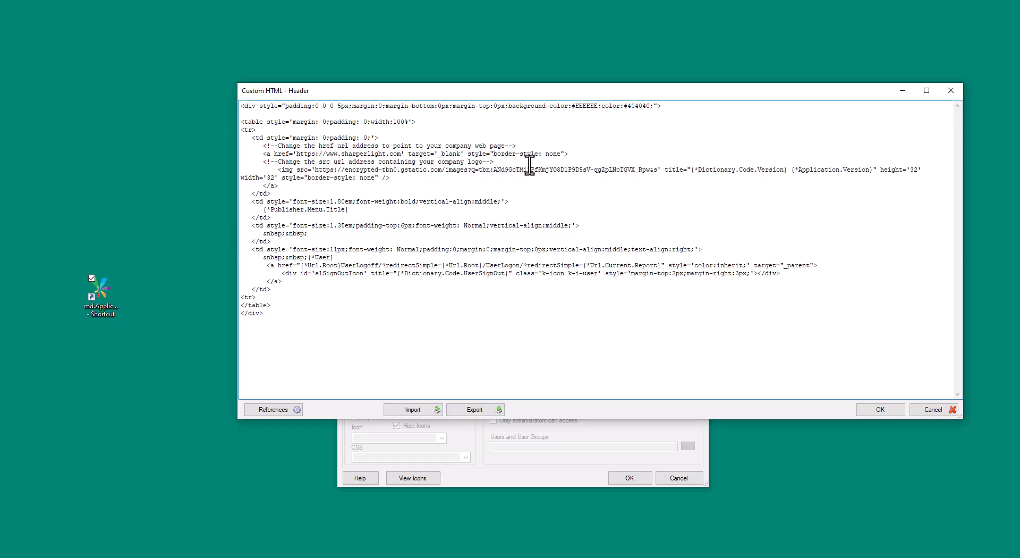
click(876, 410)
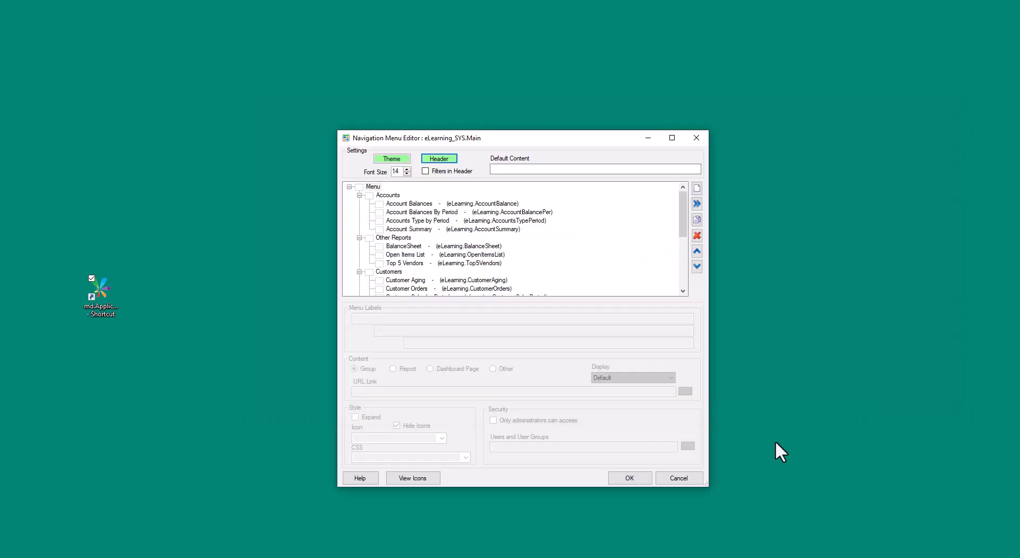
Save and apply the menu changes, then reload the homepage to check the new logo.
click(635, 481)
click(576, 471)
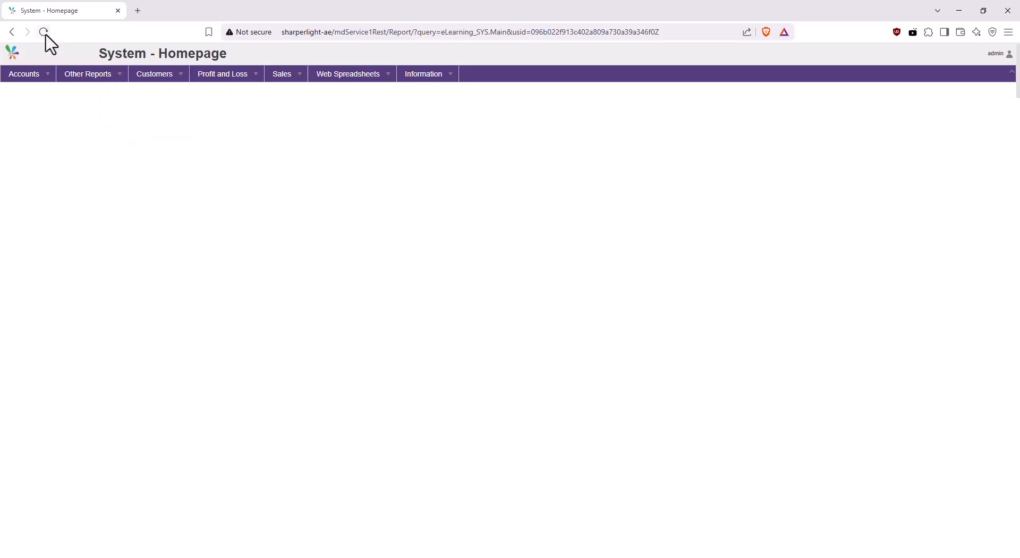
click(44, 33)
click(957, 10)
Reopen the custom Header HTML and delete the logo image's height and width attributes.
click(402, 471)
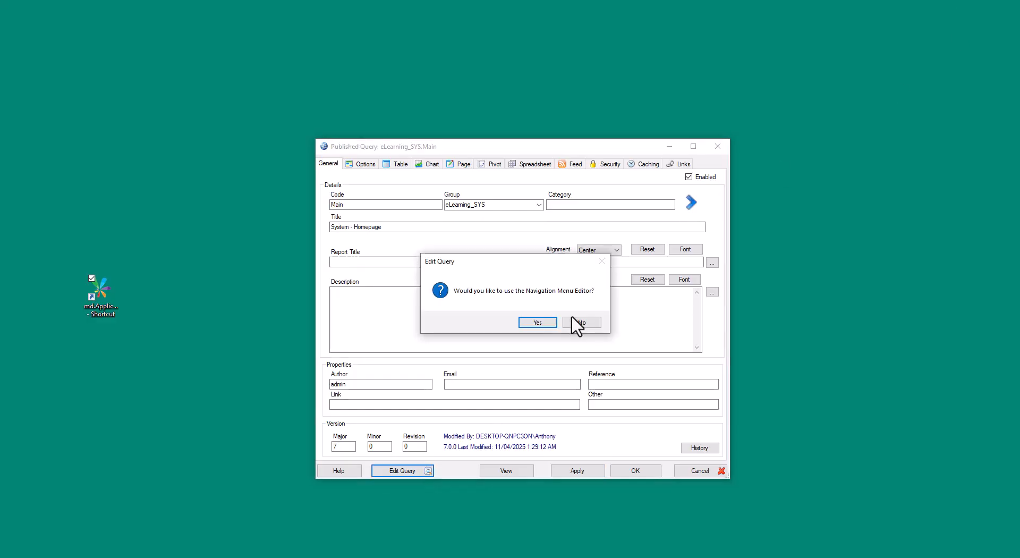
click(537, 321)
click(439, 158)
drag(538, 207, 433, 122)
drag(625, 335, 911, 454)
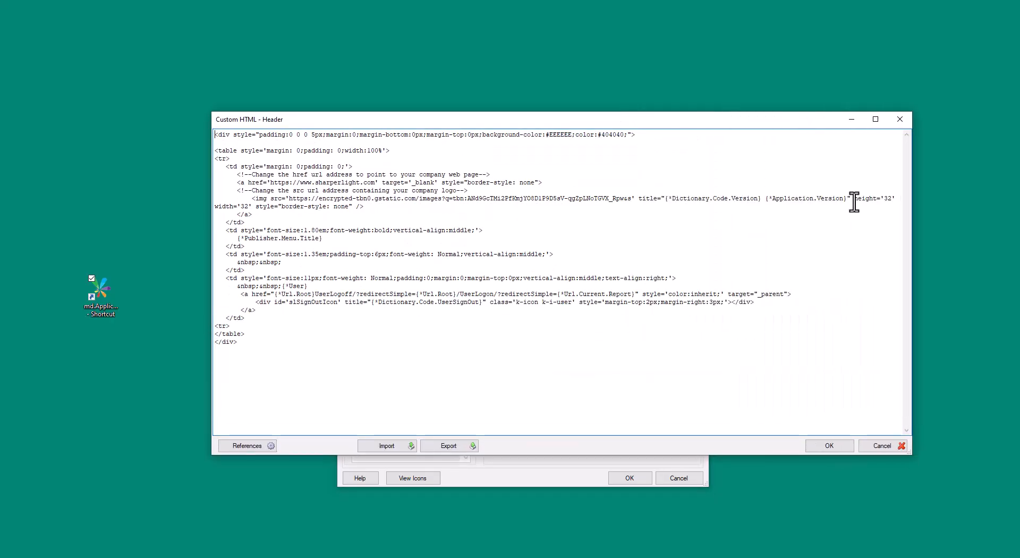
drag(853, 202, 249, 208)
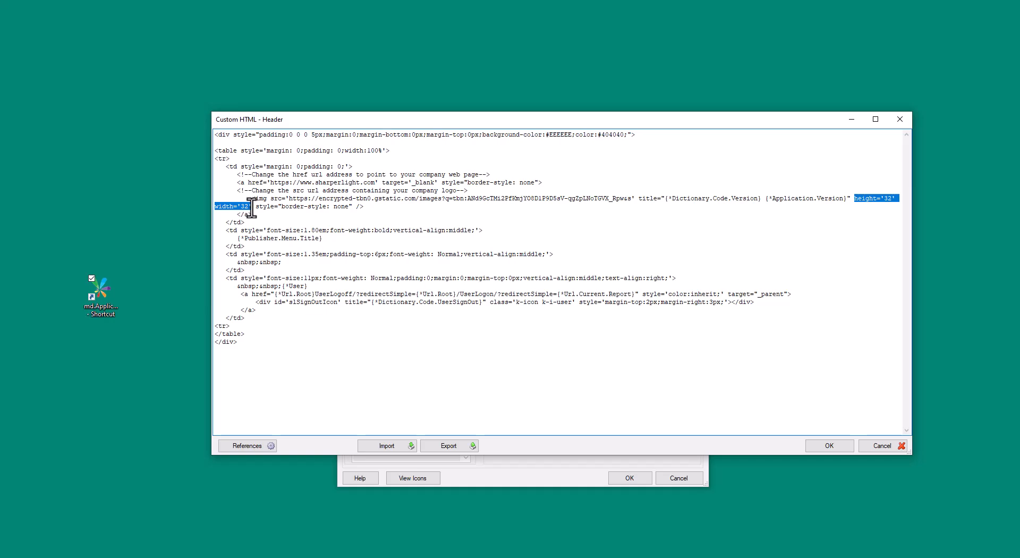
key(Delete)
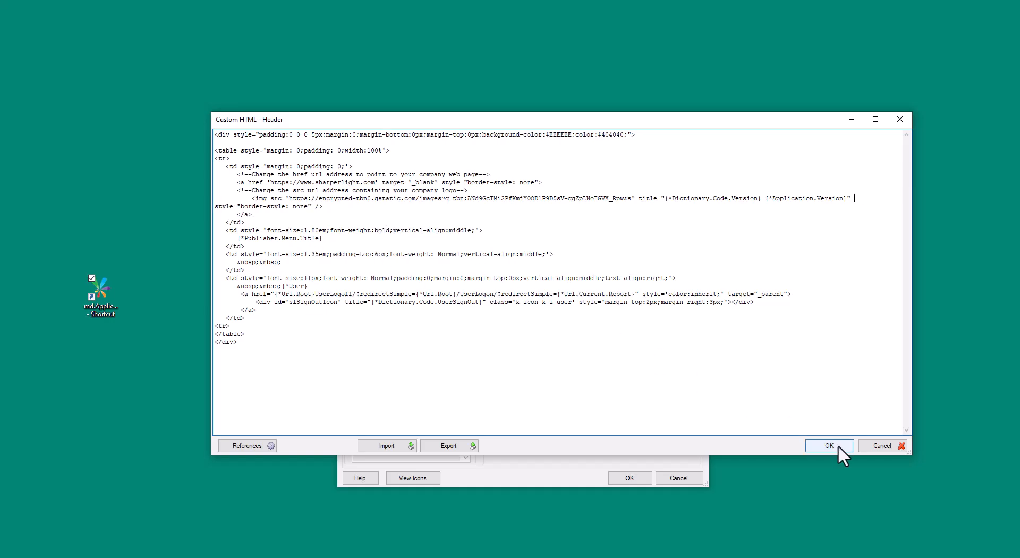
Confirm the edited header HTML, save the menu report, and reload the homepage via its logo.
click(830, 445)
click(626, 477)
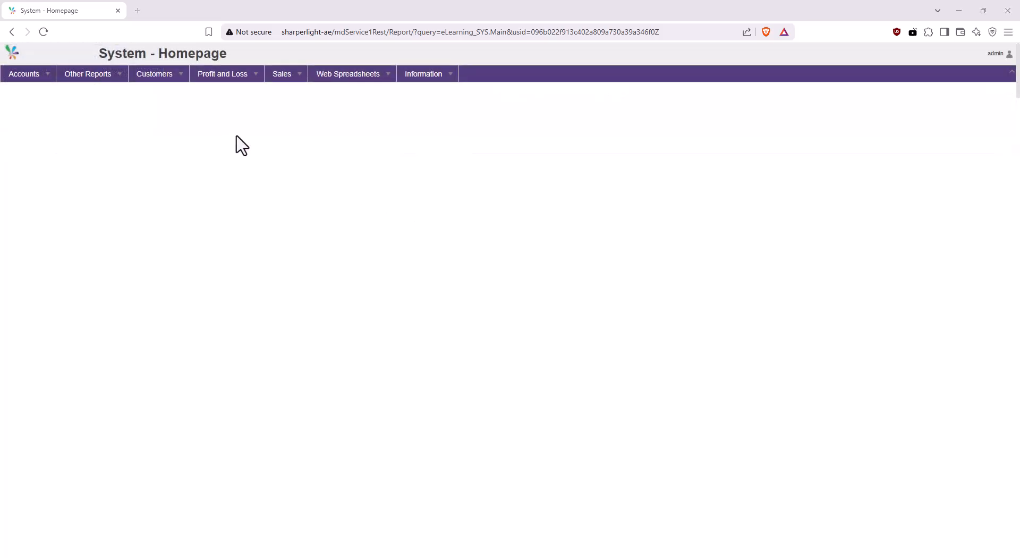
click(11, 54)
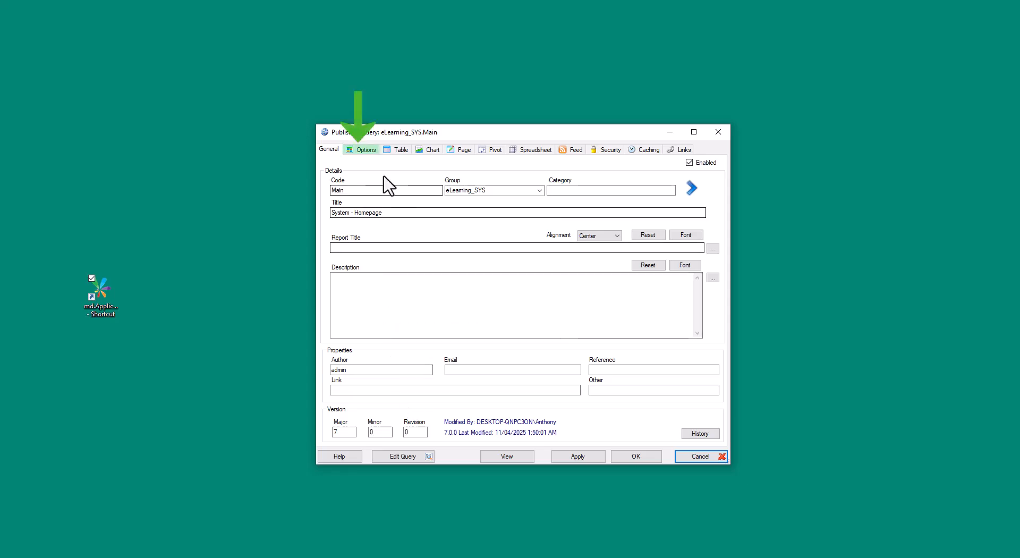
Switch the menu report's default type to Menu Vertical, apply it, and refresh the homepage.
click(370, 153)
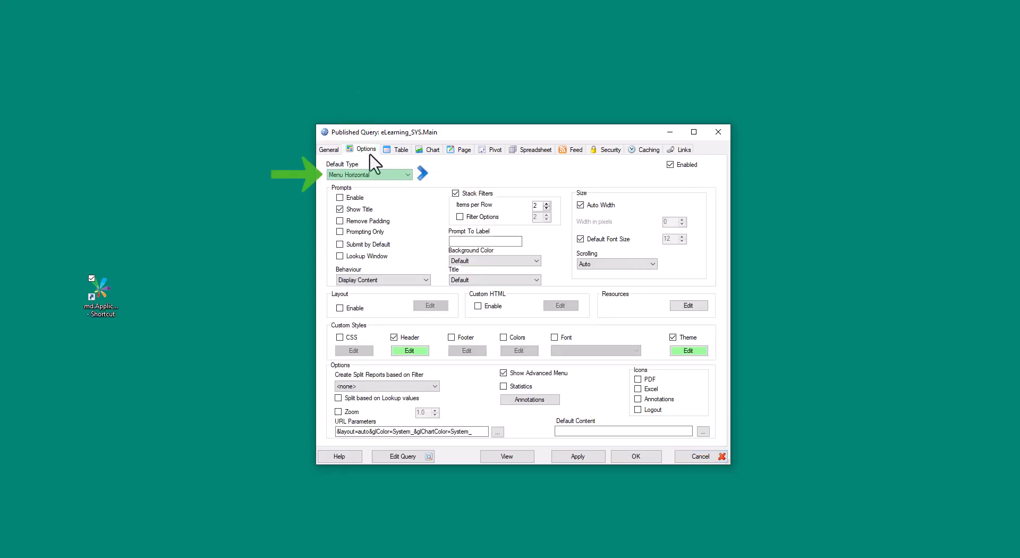
click(408, 174)
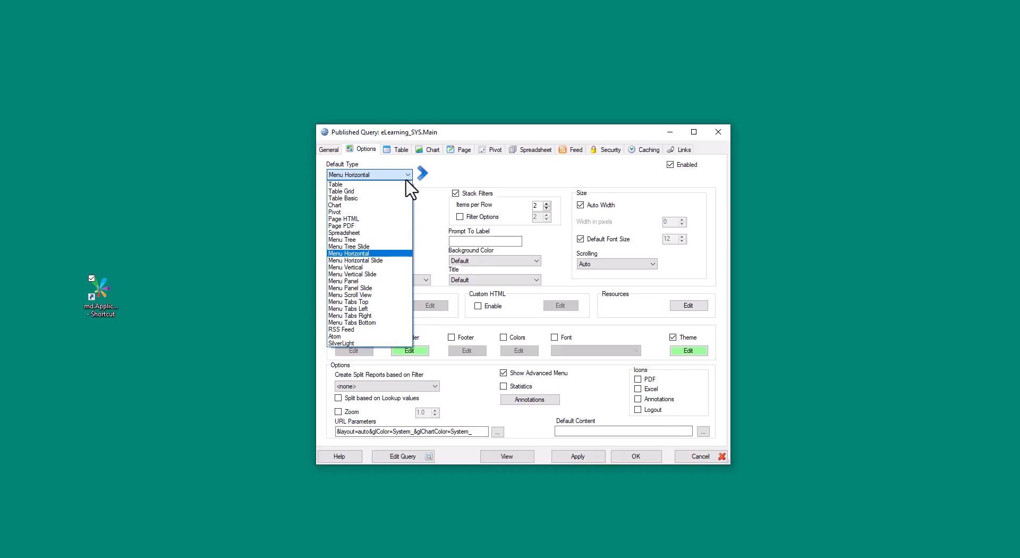
click(401, 267)
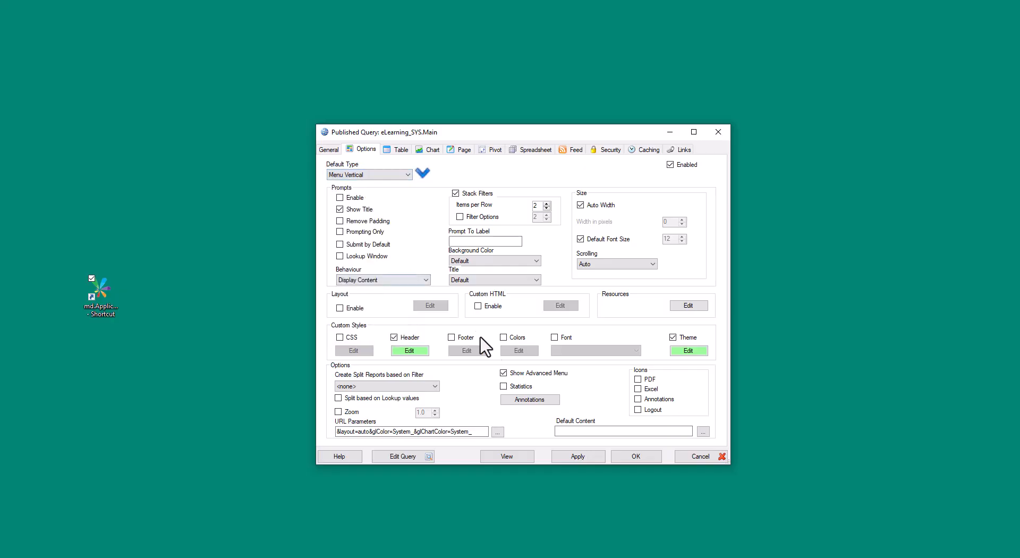
click(575, 457)
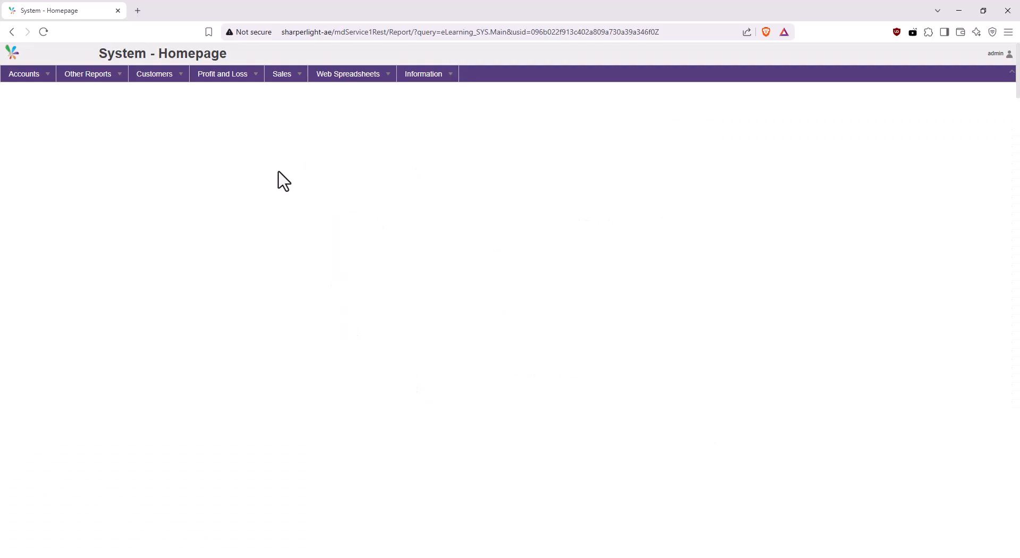
click(42, 33)
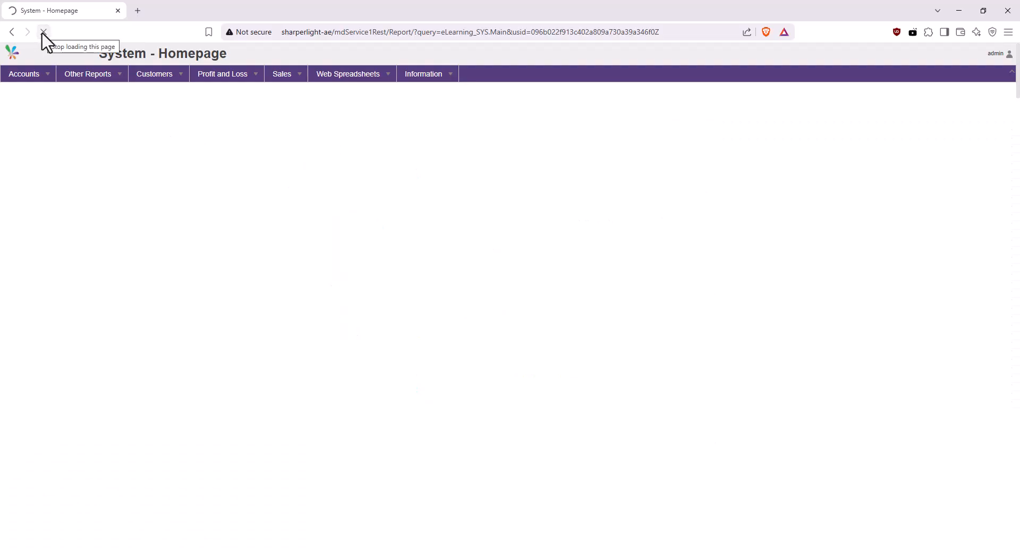
mouse_move(69, 122)
mouse_move(60, 89)
click(132, 84)
click(131, 116)
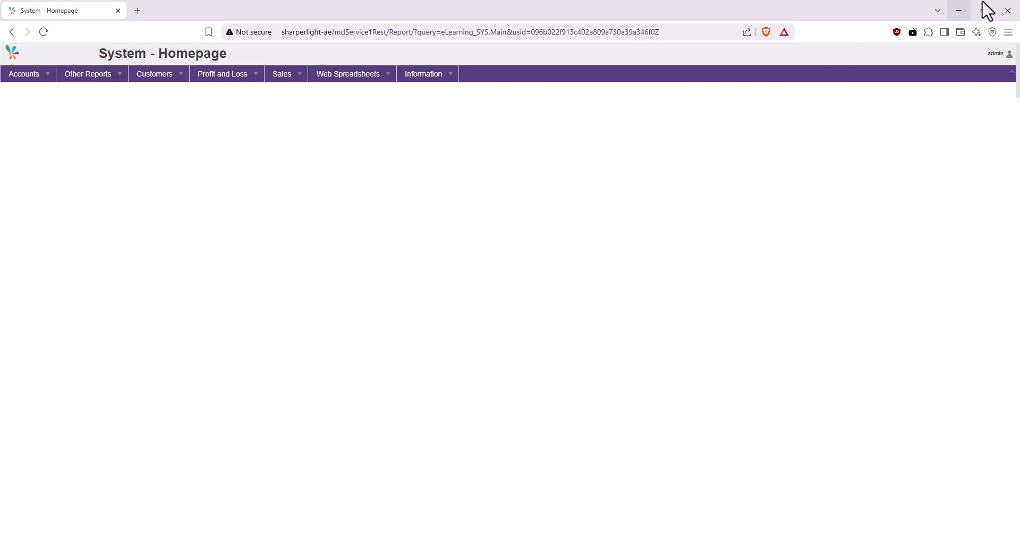
Open the navigation menu editor, set the Account Balances item to display Open in new Tab, and close the editor.
click(959, 11)
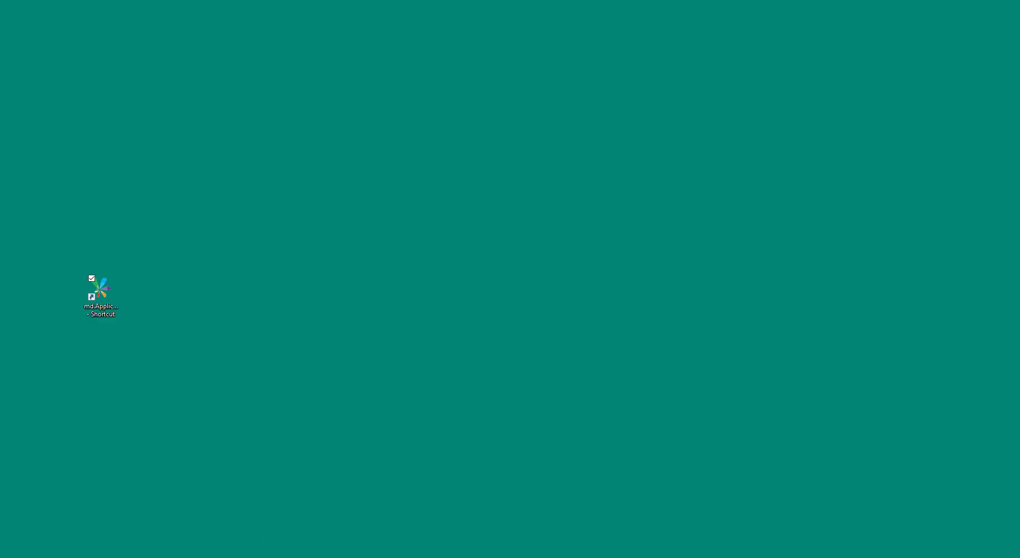
click(228, 546)
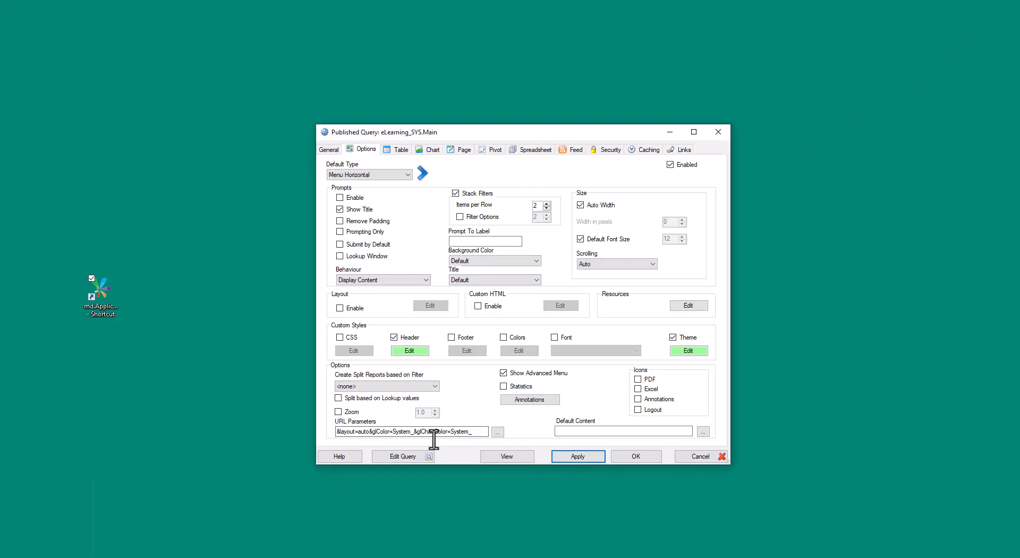
click(409, 455)
click(543, 325)
drag(523, 124, 446, 58)
drag(636, 412, 780, 534)
click(418, 125)
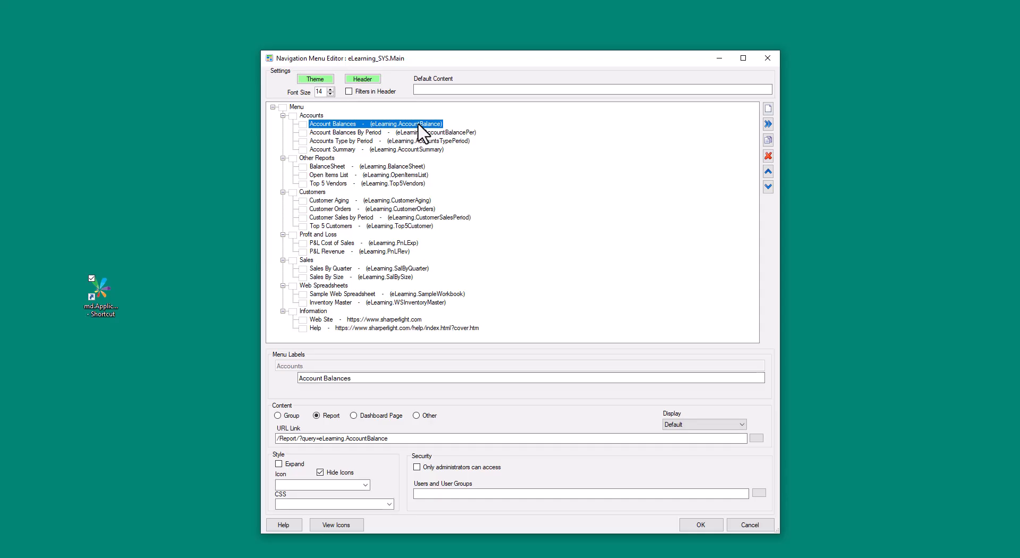
click(743, 424)
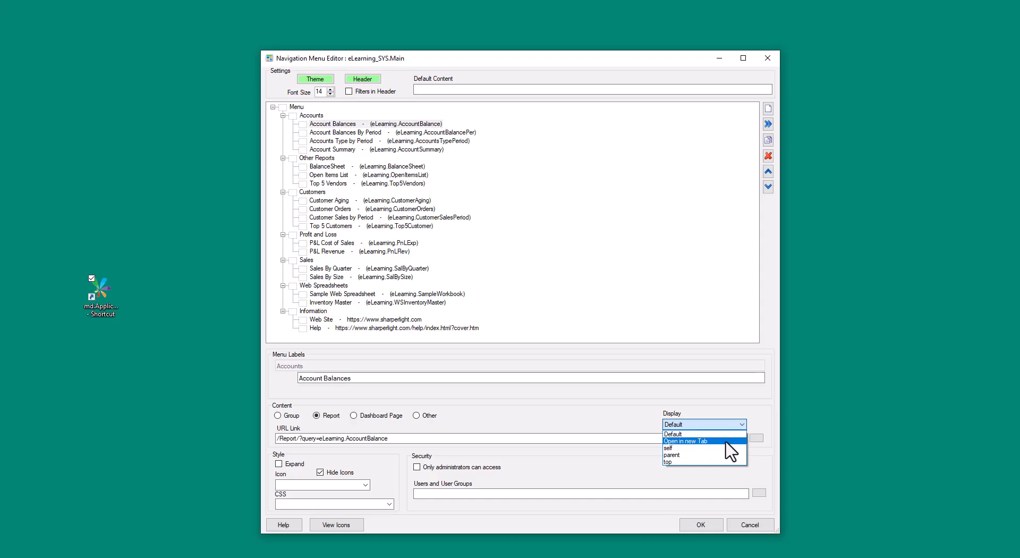
click(725, 446)
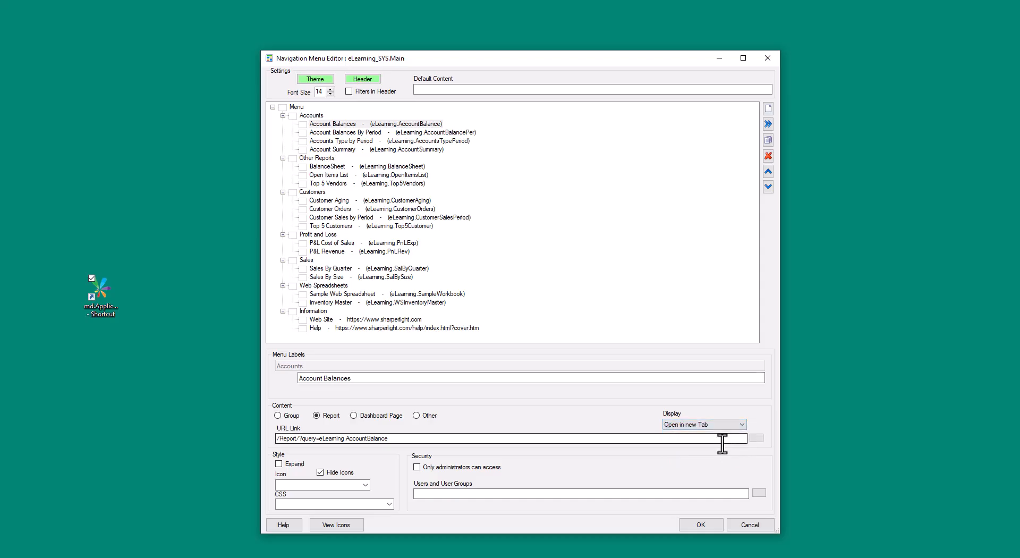
click(701, 524)
Apply the menu change, reload the homepage, and open Account Balances from the Accounts menu before returning to the homepage tab.
click(588, 457)
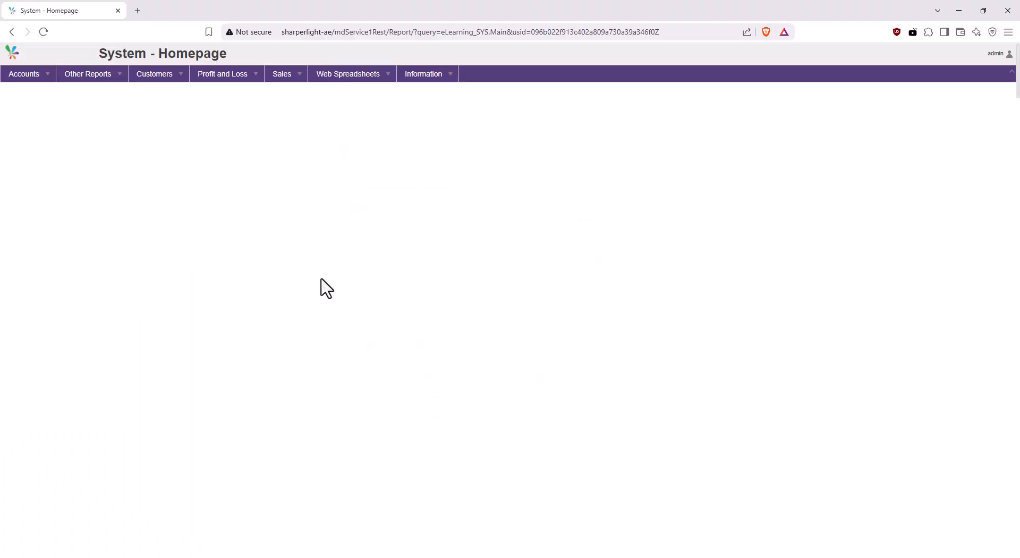
click(44, 32)
click(49, 75)
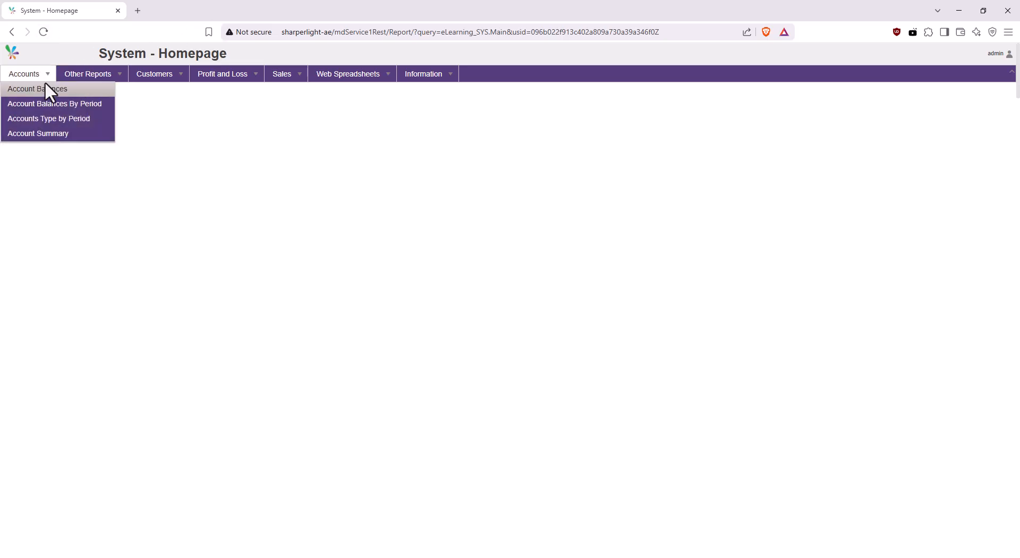
click(45, 90)
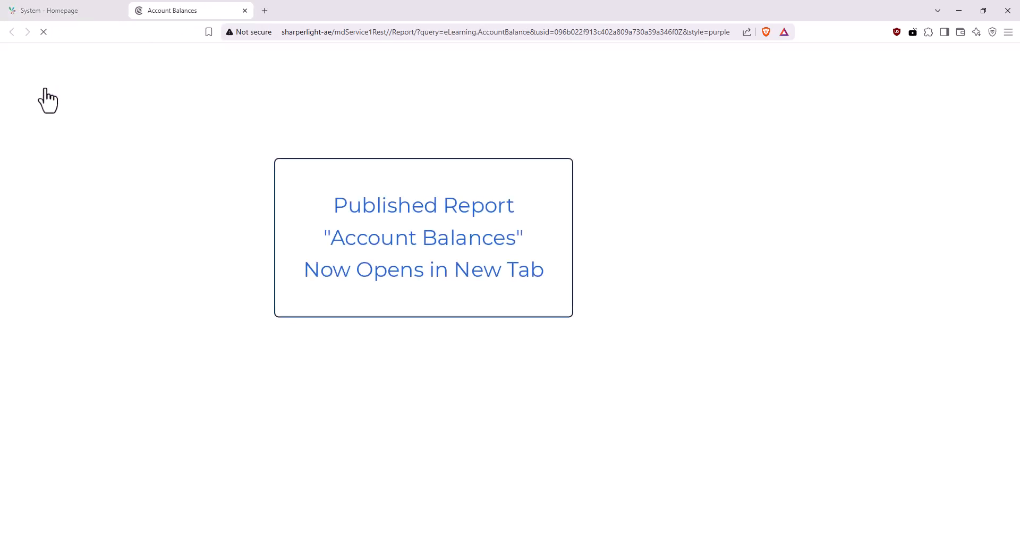
click(20, 92)
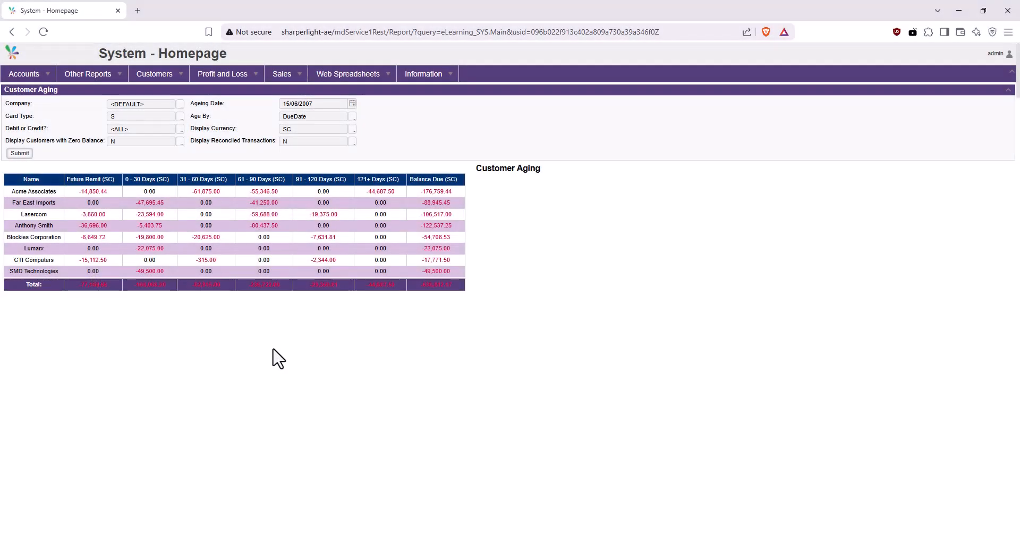
Open the CustomerAging published query options, enable Submit by Default, and reopen Customer Aging from the Customers menu.
click(958, 10)
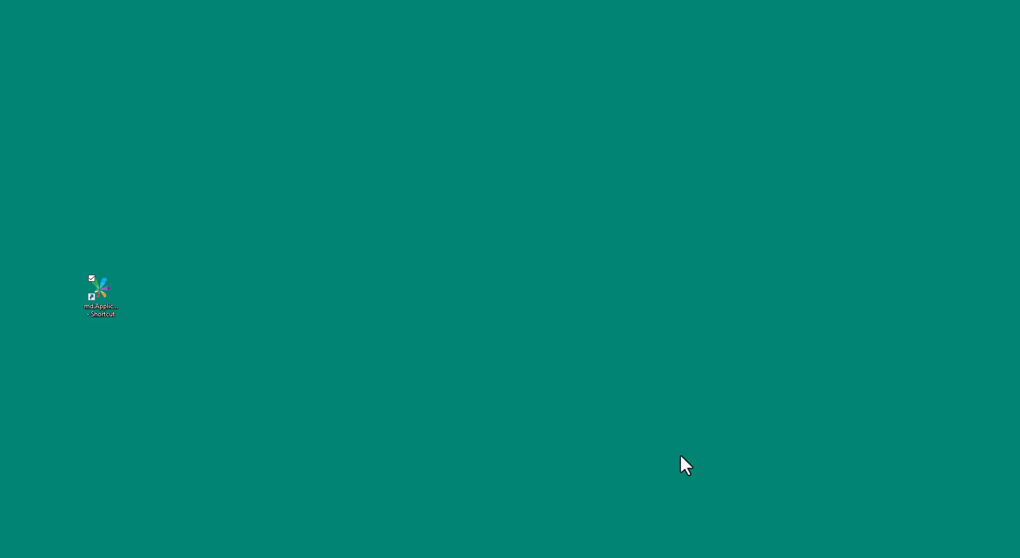
click(421, 194)
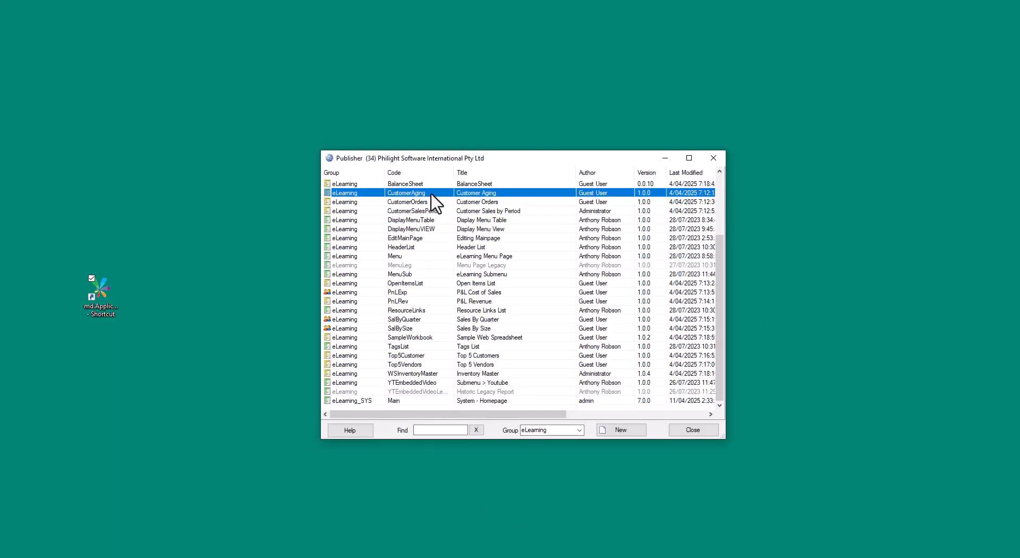
double_click(435, 202)
click(372, 152)
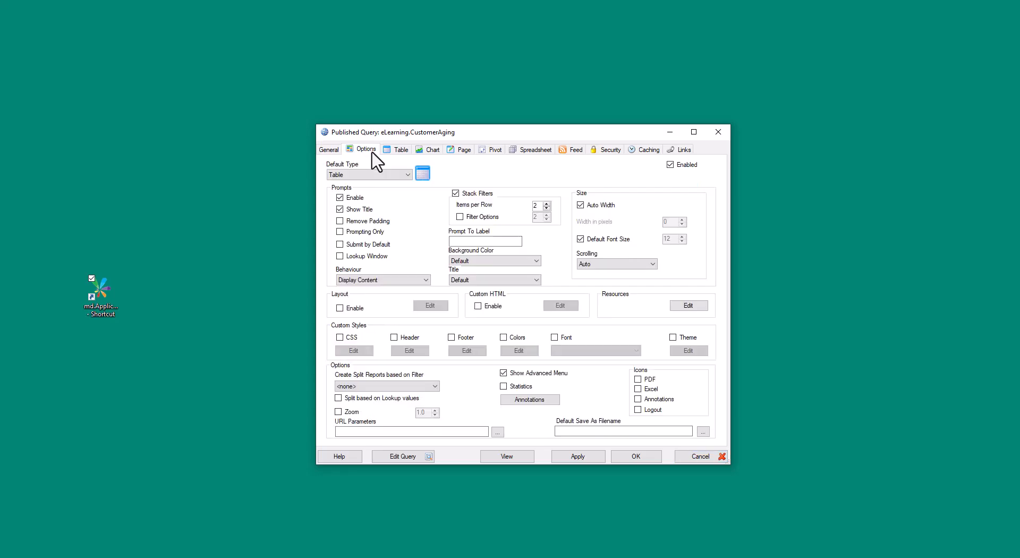
click(396, 150)
click(371, 152)
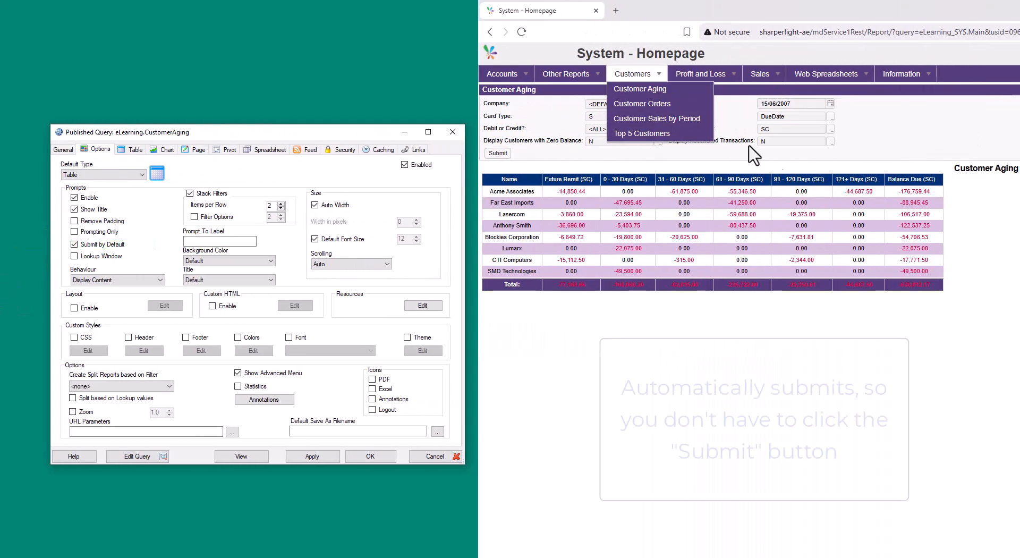
click(643, 89)
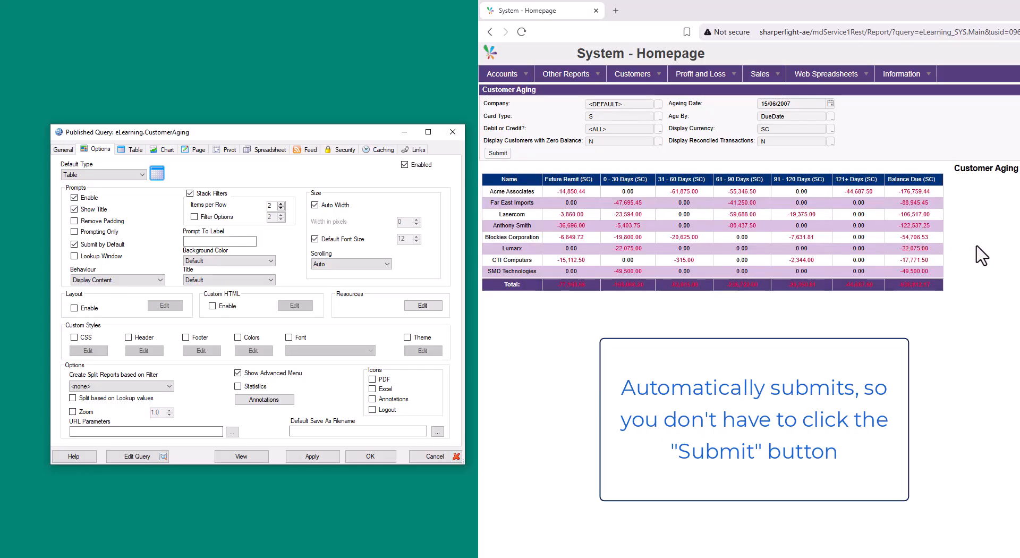
Set the Customer Aging table's page size to 5, apply, reload the report and view its page 2.
click(135, 149)
double_click(289, 202)
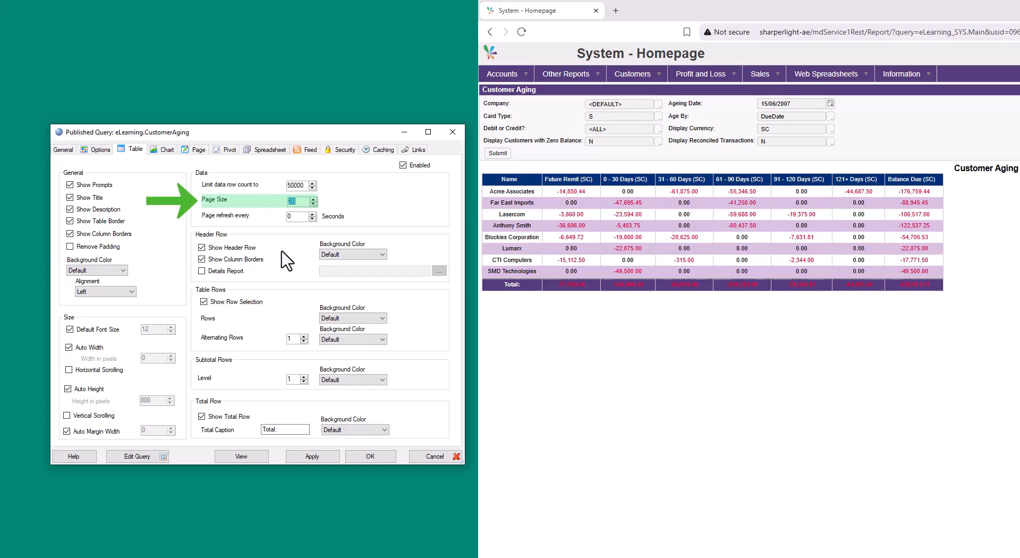
click(327, 458)
click(657, 89)
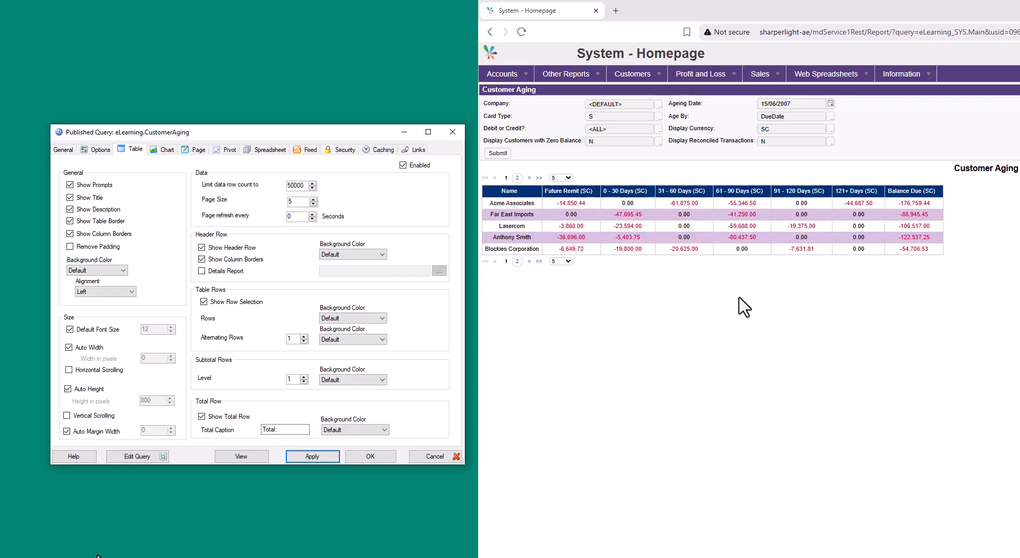
click(516, 261)
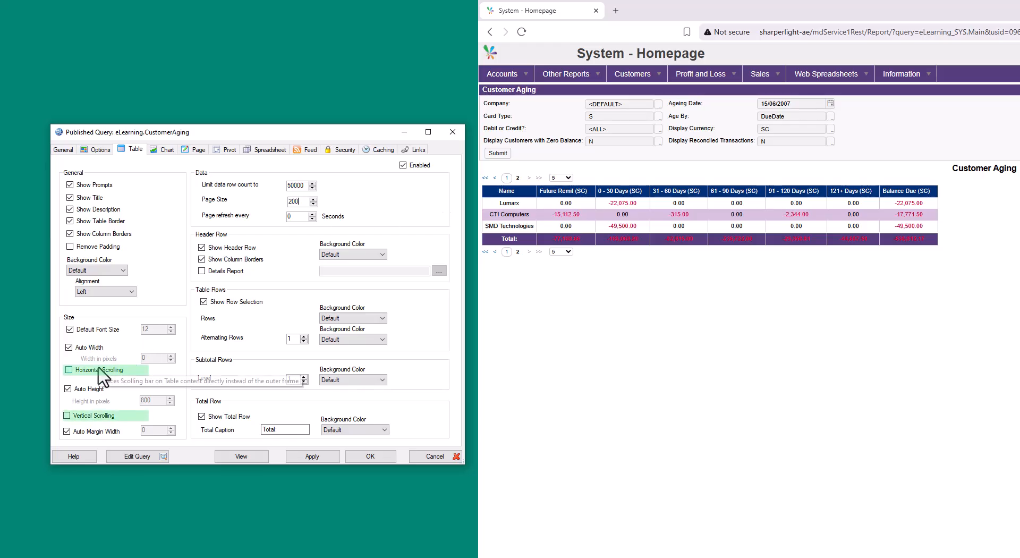
Enable horizontal and vertical scrolling for the Customer Aging table.
click(95, 368)
click(97, 415)
Set the table page size to 200, hide the prompts, and reload the Customer Aging report.
click(648, 91)
click(682, 138)
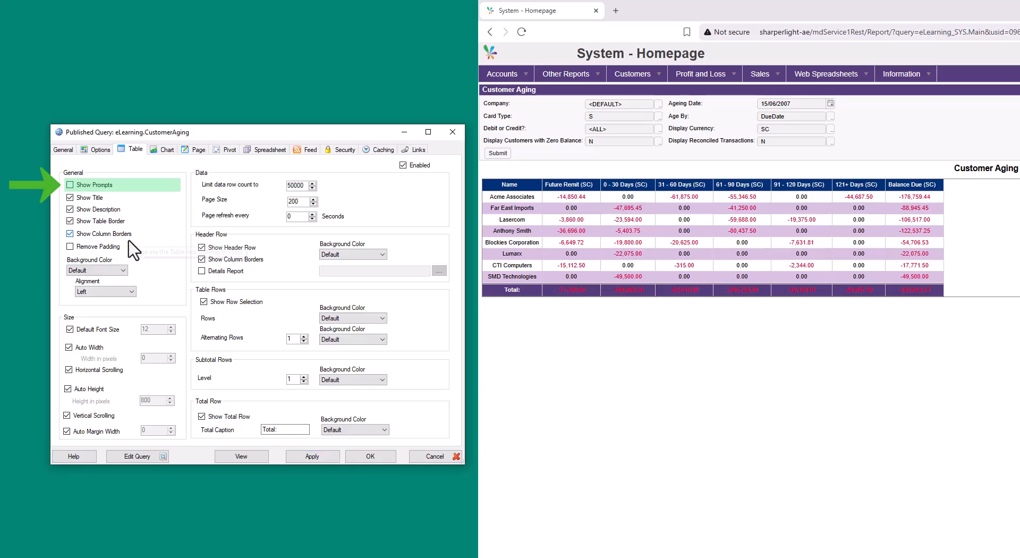
click(640, 74)
key(F5)
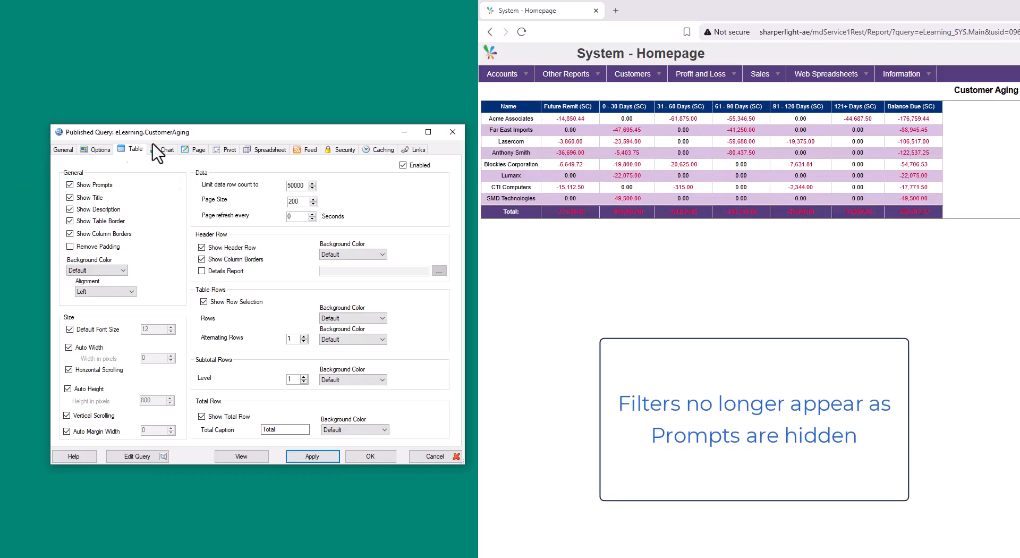
Enable the PDF, Excel and Annotations icons, change the default type to Table Grid, and view the report.
click(95, 151)
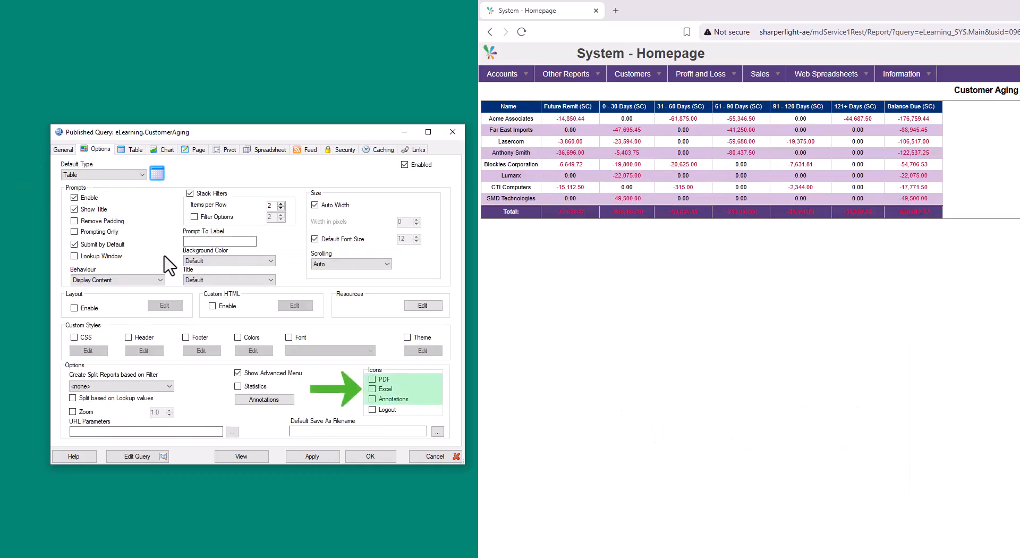
click(384, 379)
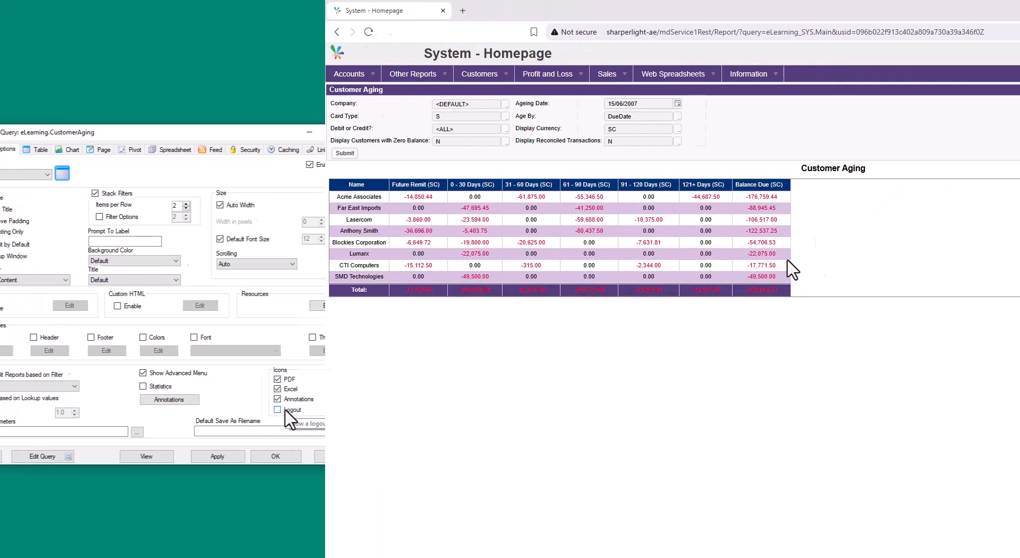
click(188, 90)
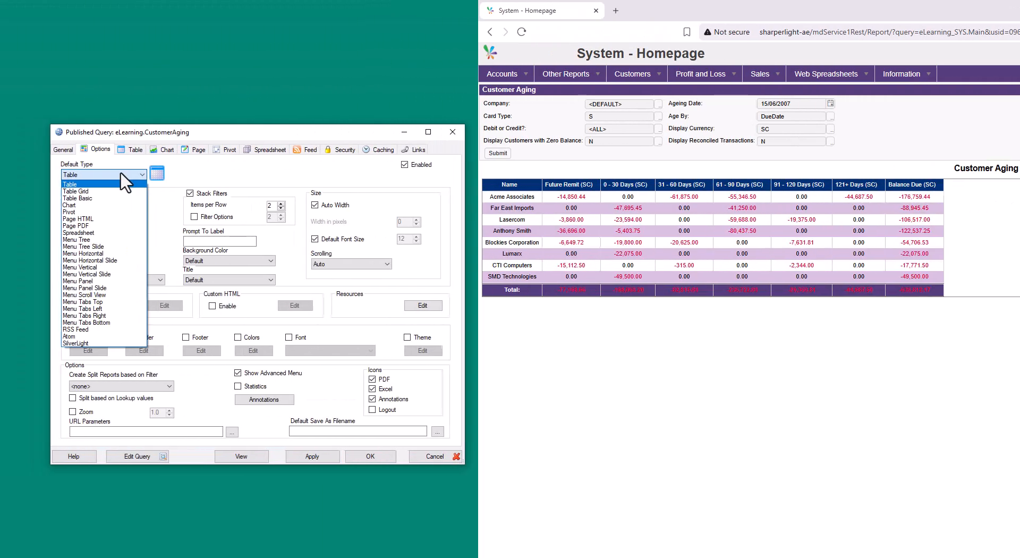
click(129, 192)
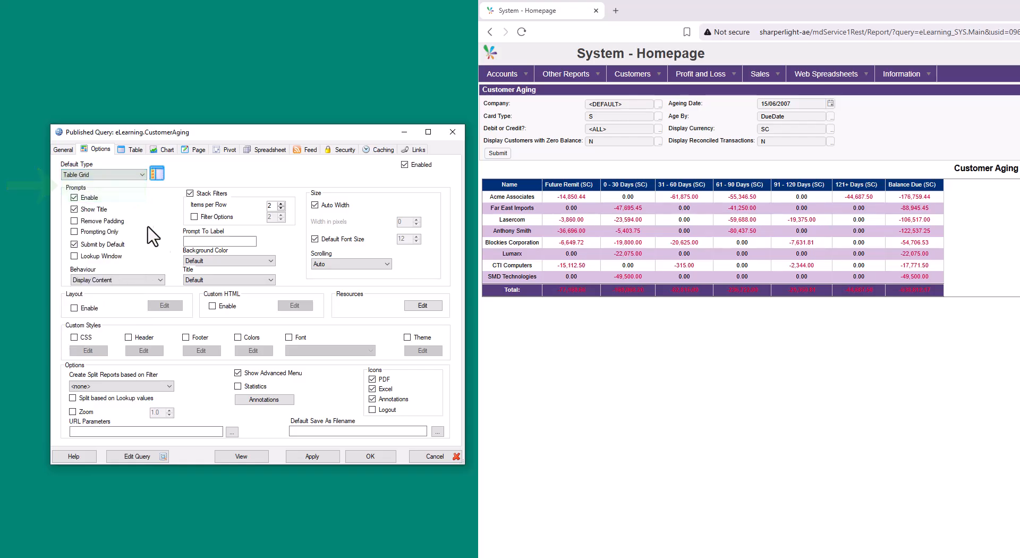
click(241, 456)
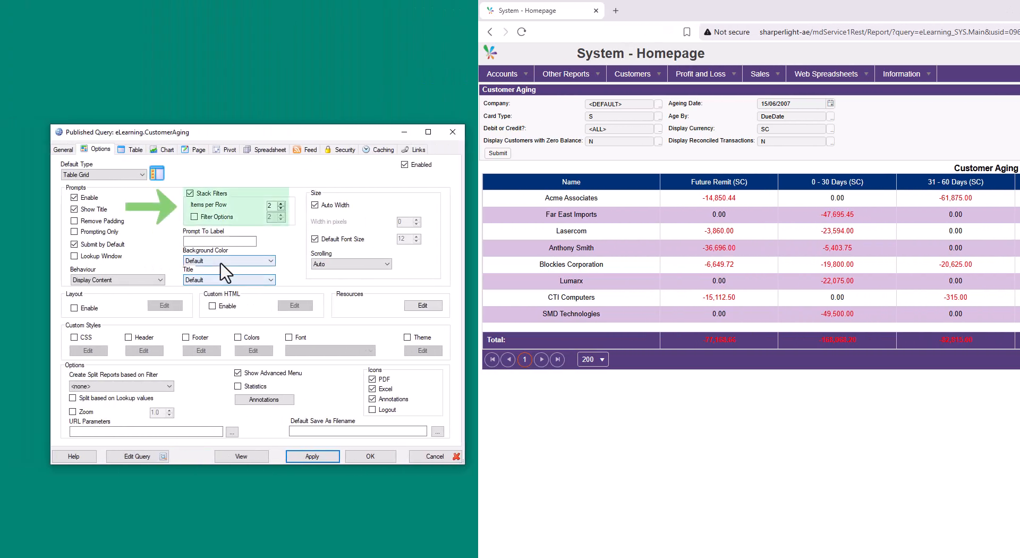
Set the stacked filters' items per row to 3 and apply the report options.
click(227, 204)
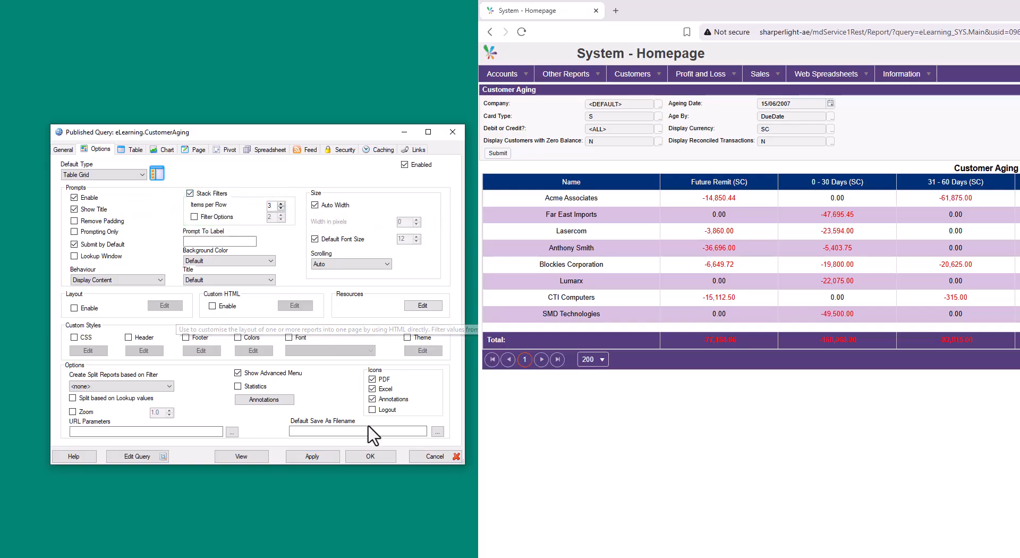
click(323, 455)
mouse_move(652, 68)
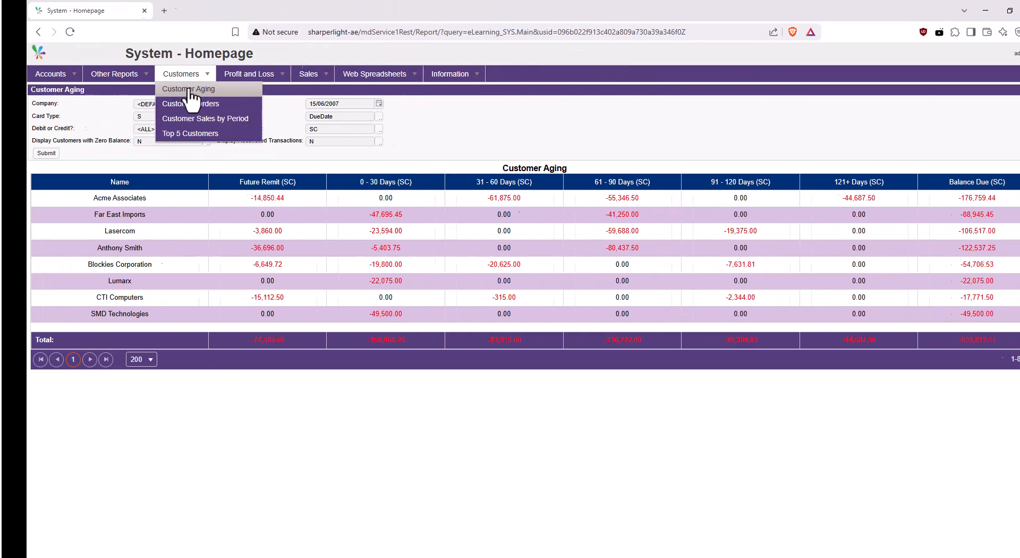
Open the System - Homepage menu report for editing in the Navigation Menu Editor.
click(556, 91)
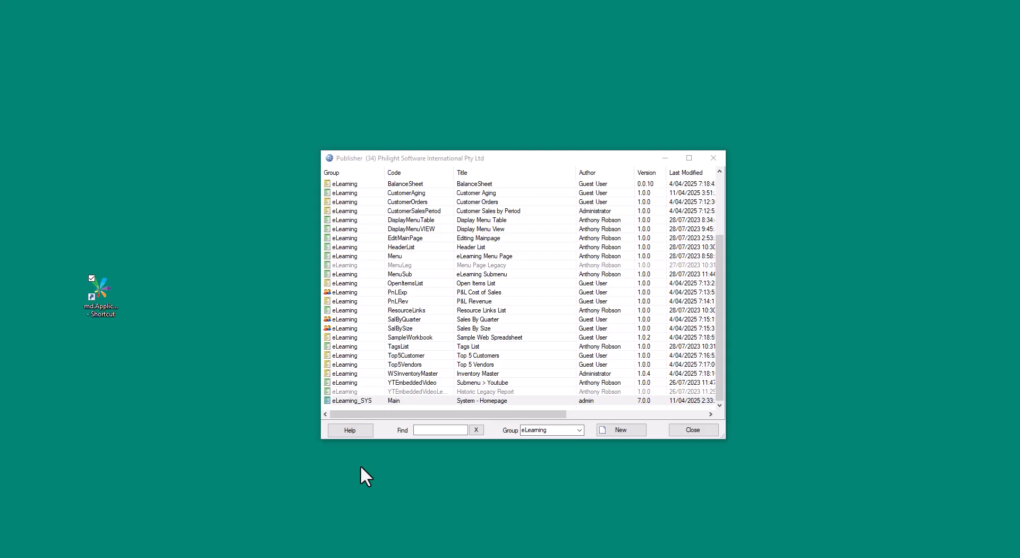
right_click(434, 401)
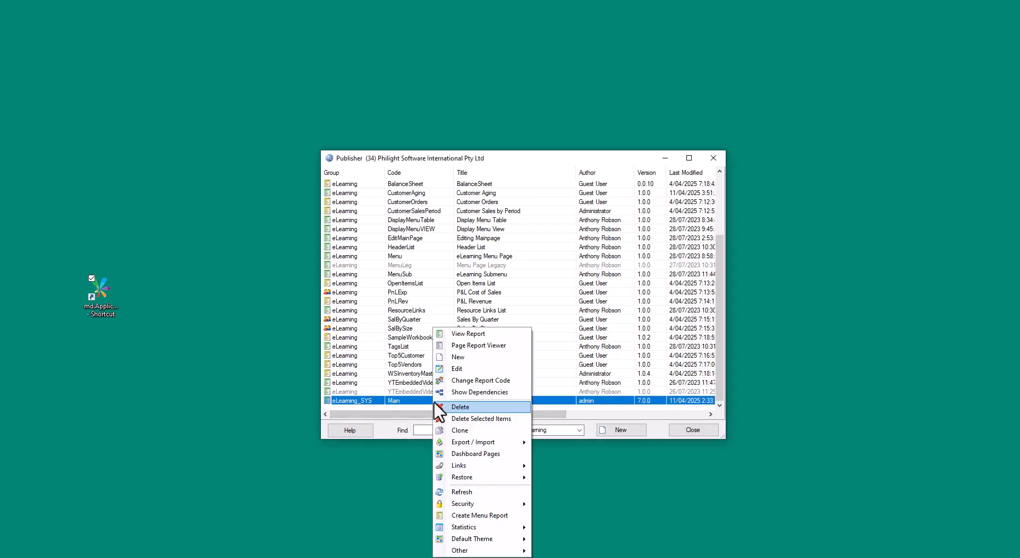
click(463, 368)
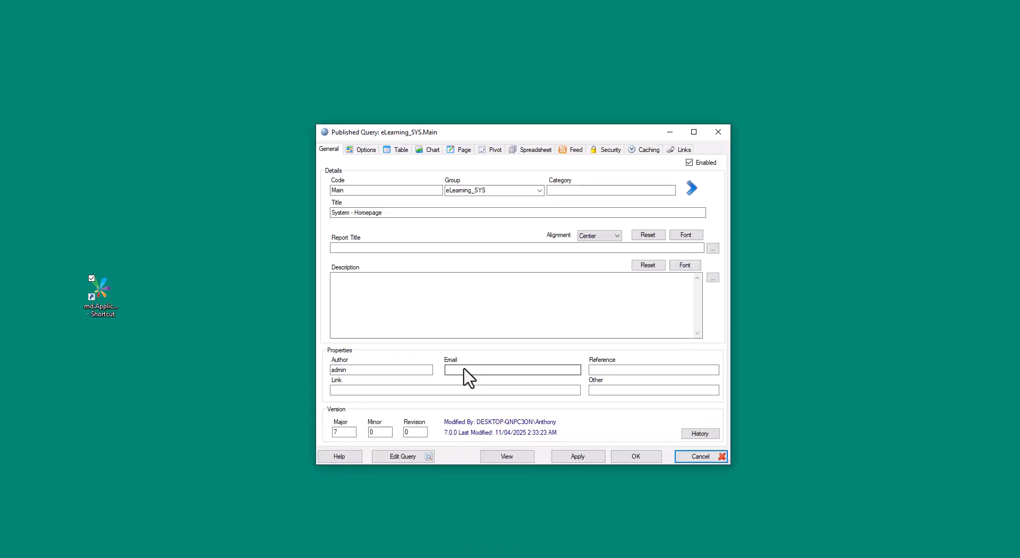
click(410, 455)
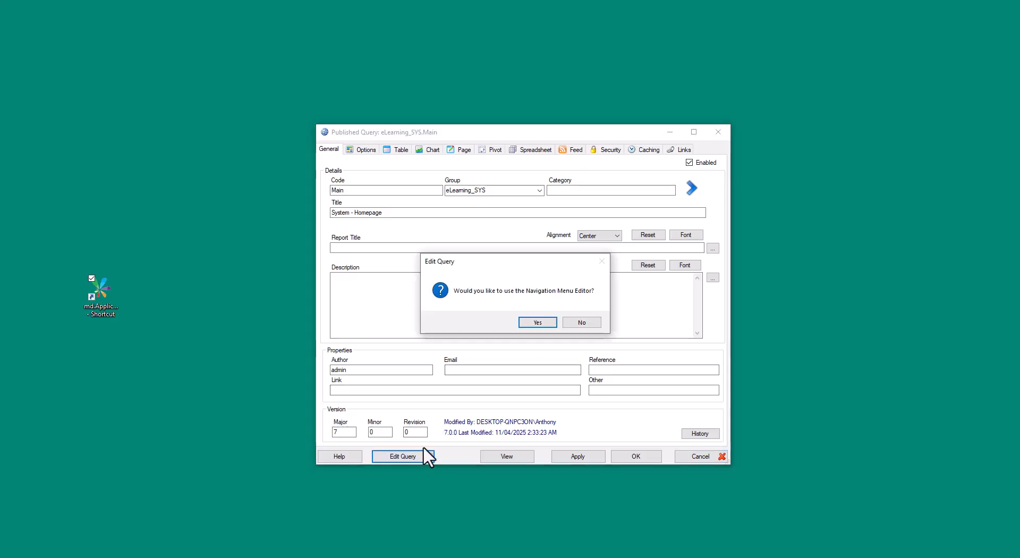
click(539, 323)
Set the menu's default content to the Customer Aging report's URL link, save the menu, and reload the portal page.
click(470, 266)
drag(478, 377, 336, 382)
key(ctrl+c)
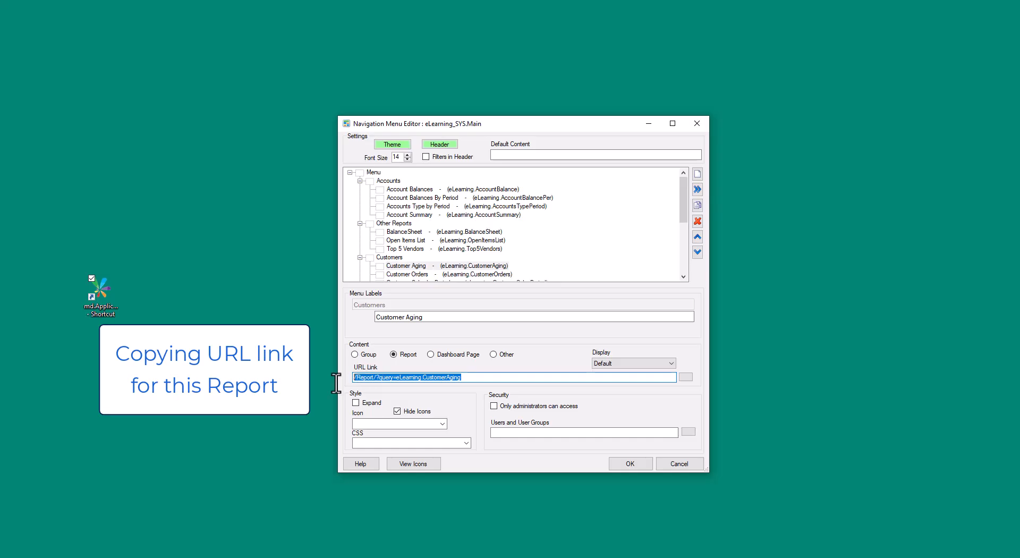
click(531, 155)
key(ctrl+v)
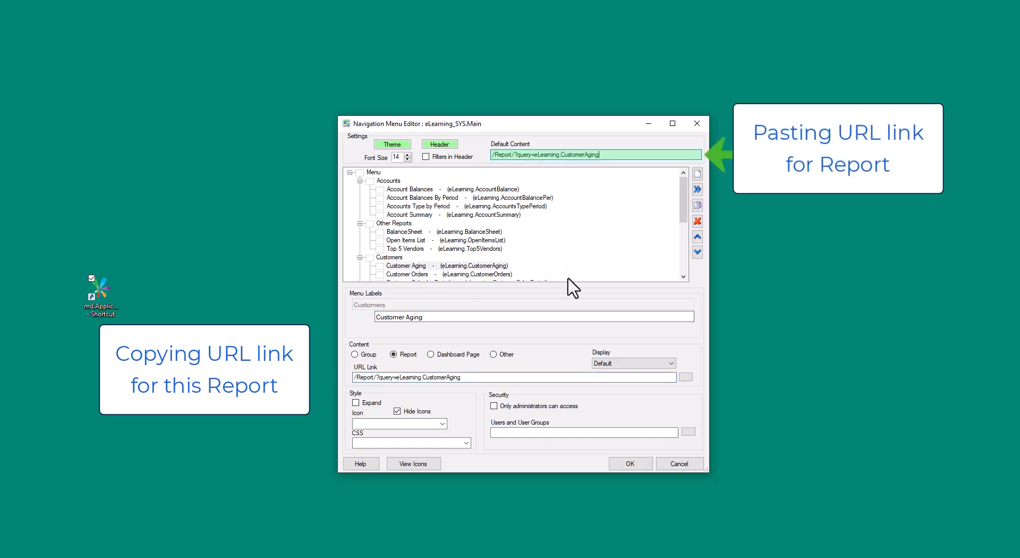
click(621, 463)
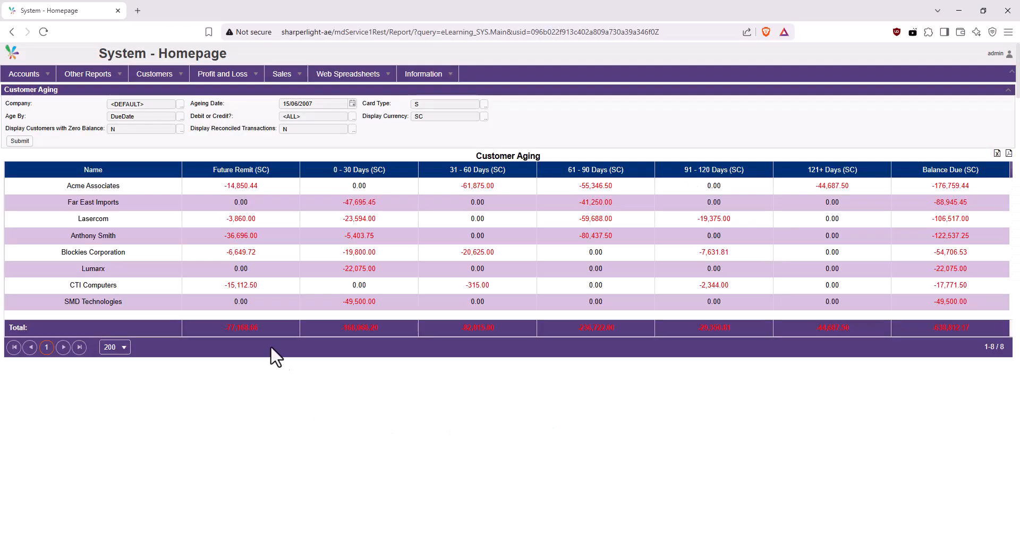
click(43, 32)
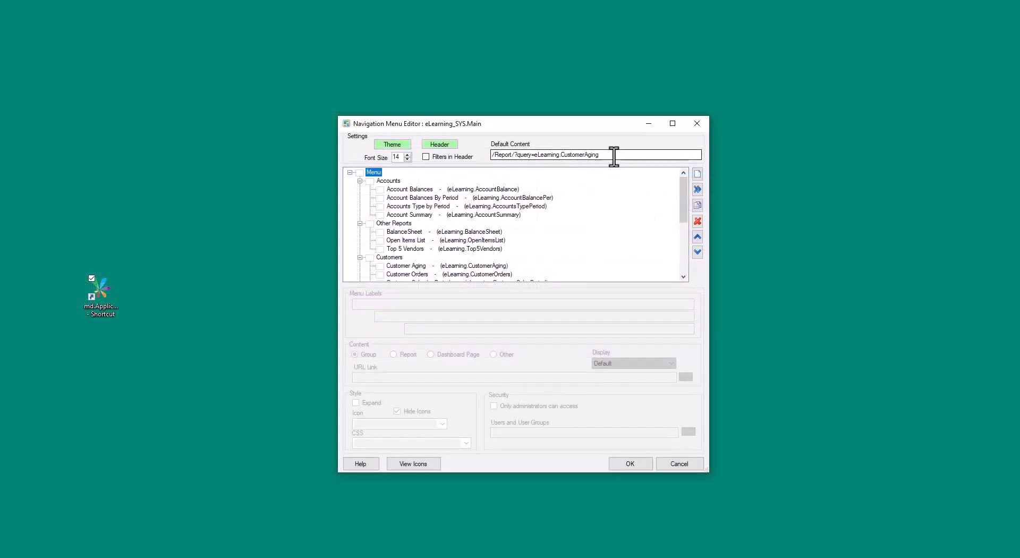
Replace the default content with the full Customer Aging page URL including its usid session parameter, save, and reload the portal.
drag(615, 155, 529, 156)
key(ctrl+v)
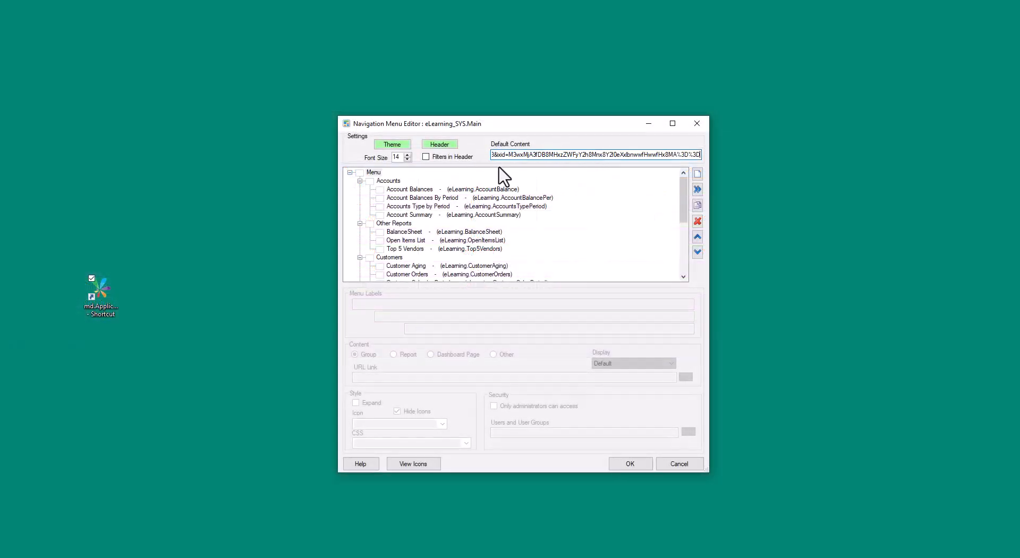
click(615, 462)
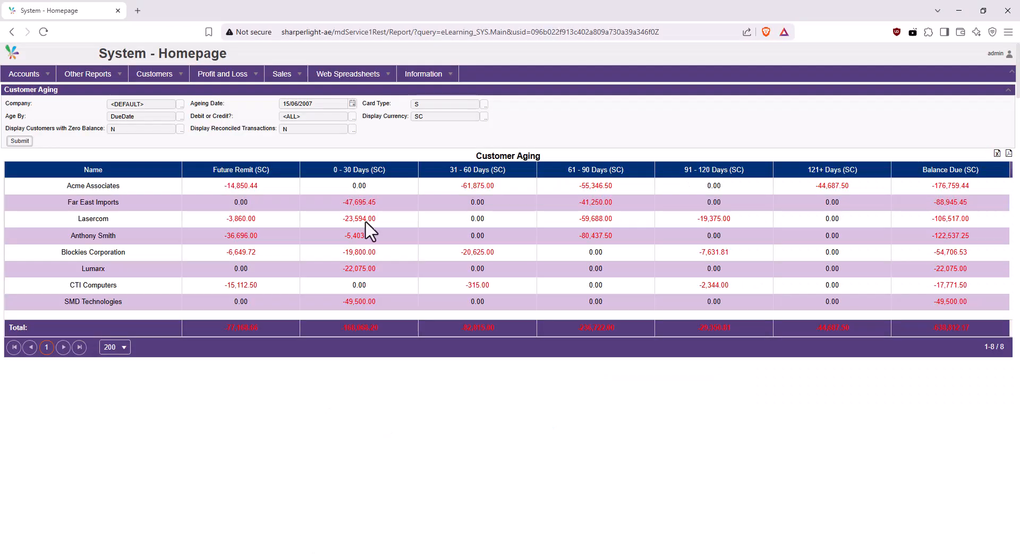
click(45, 33)
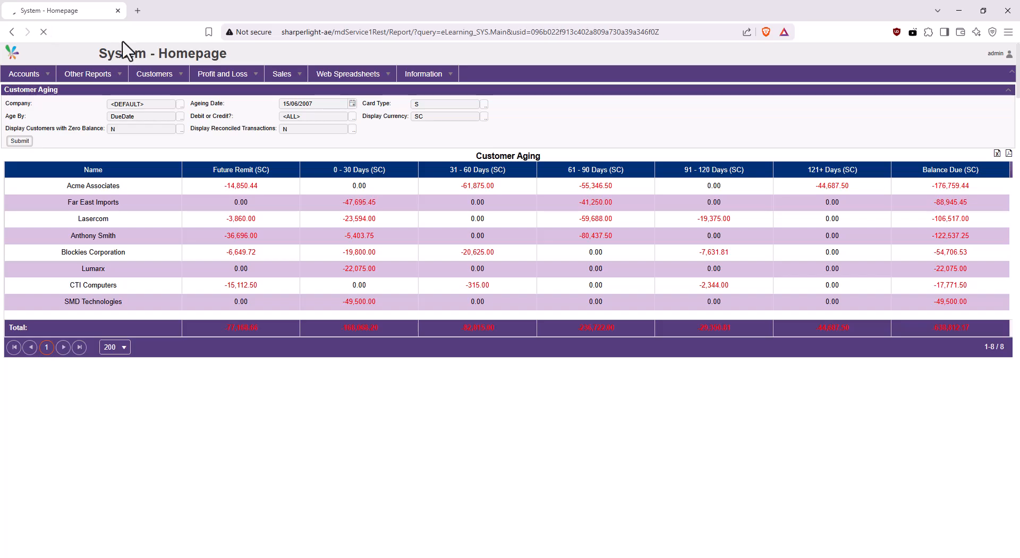